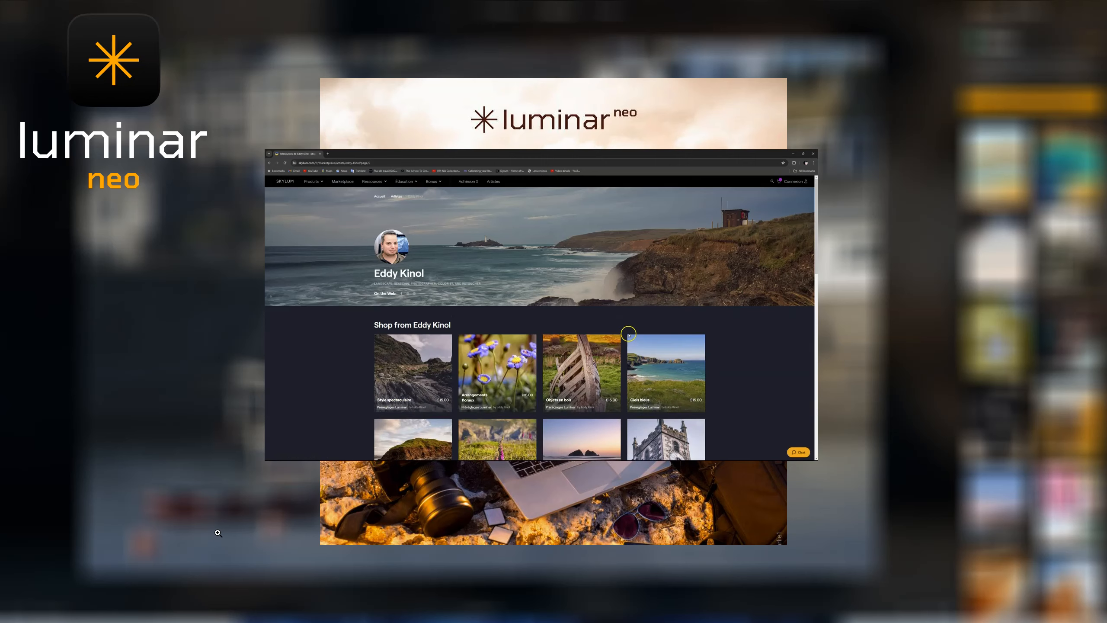
- Browse through several pages of the creator's preset shop on the Skylum marketplace
scroll(629, 336, down, 2)
click(579, 343)
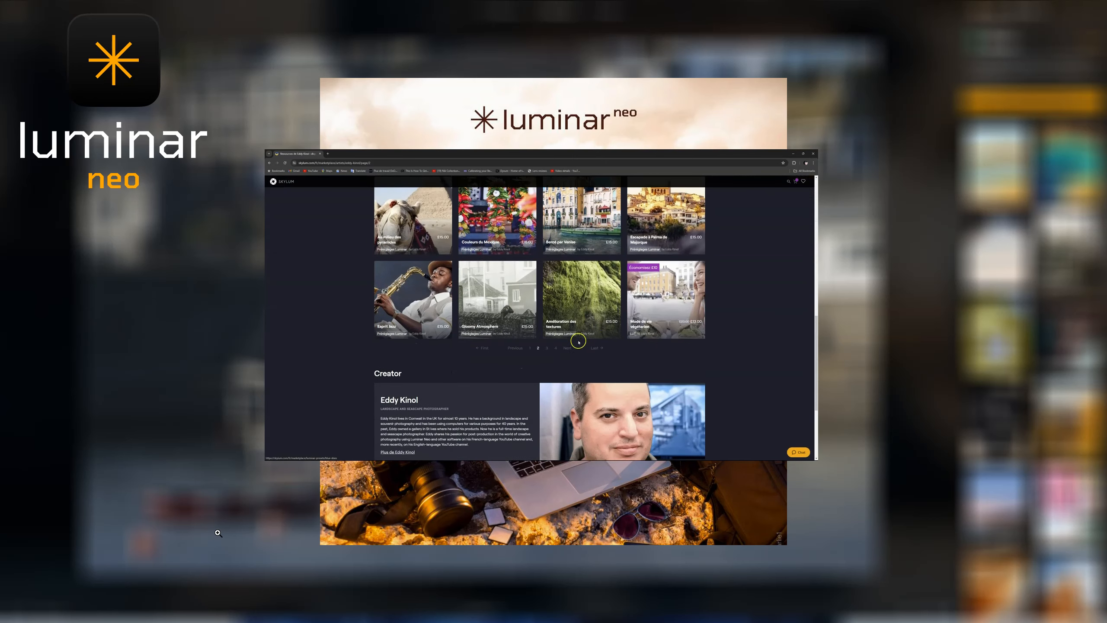
click(546, 349)
scroll(560, 340, down, 5)
scroll(559, 340, down, 5)
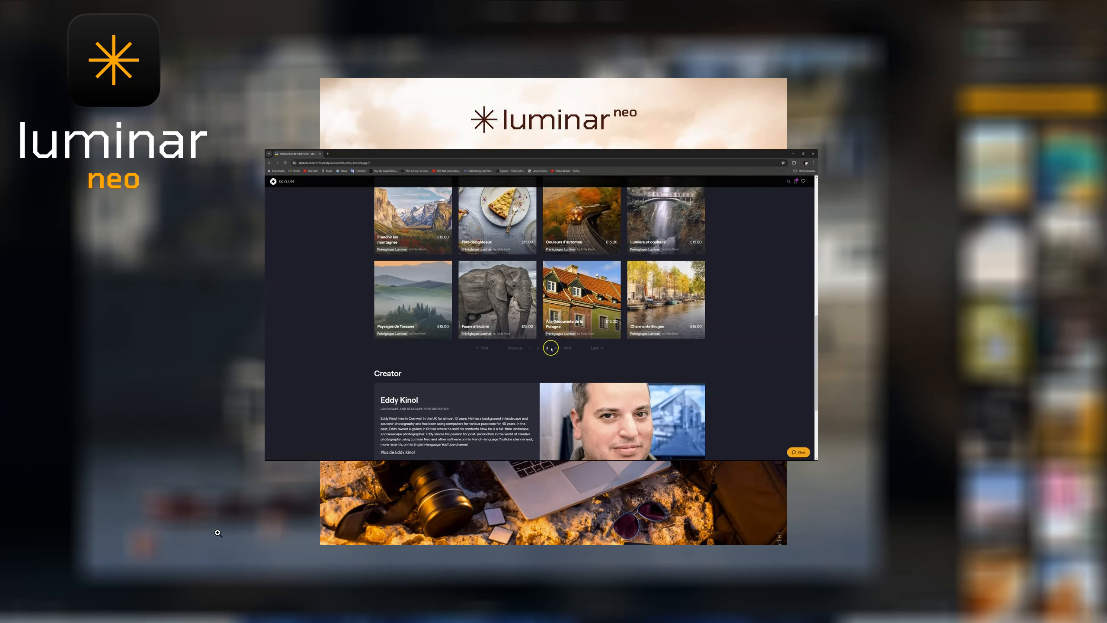
click(555, 349)
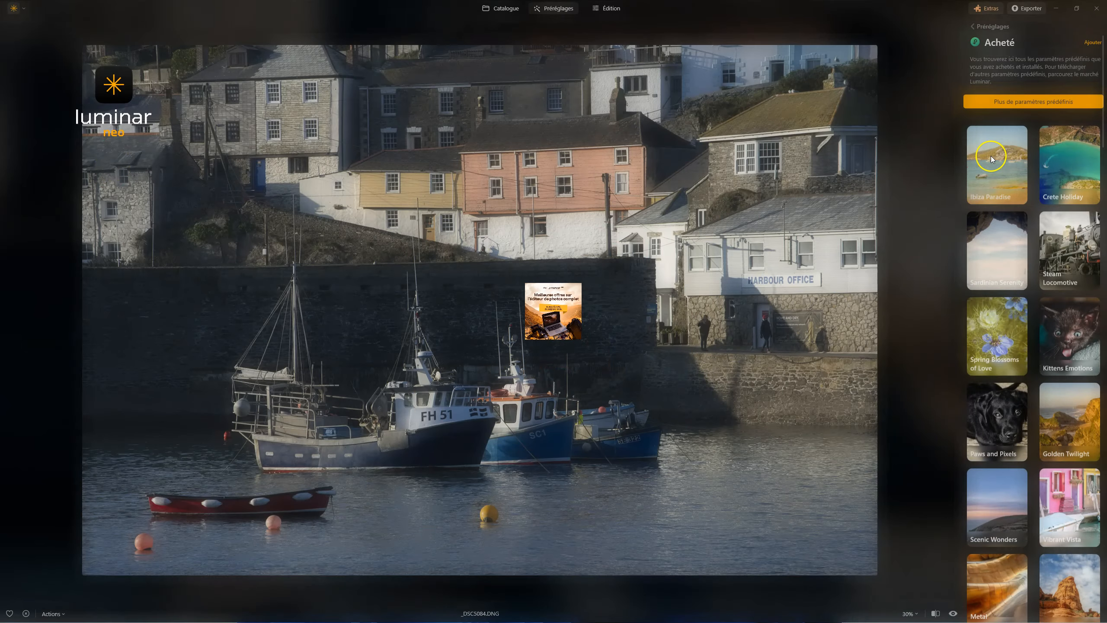
- Apply the Dreamy Glow preset from the purchased Ibiza Paradise collection to the harbour photo and compare it with the original
click(997, 160)
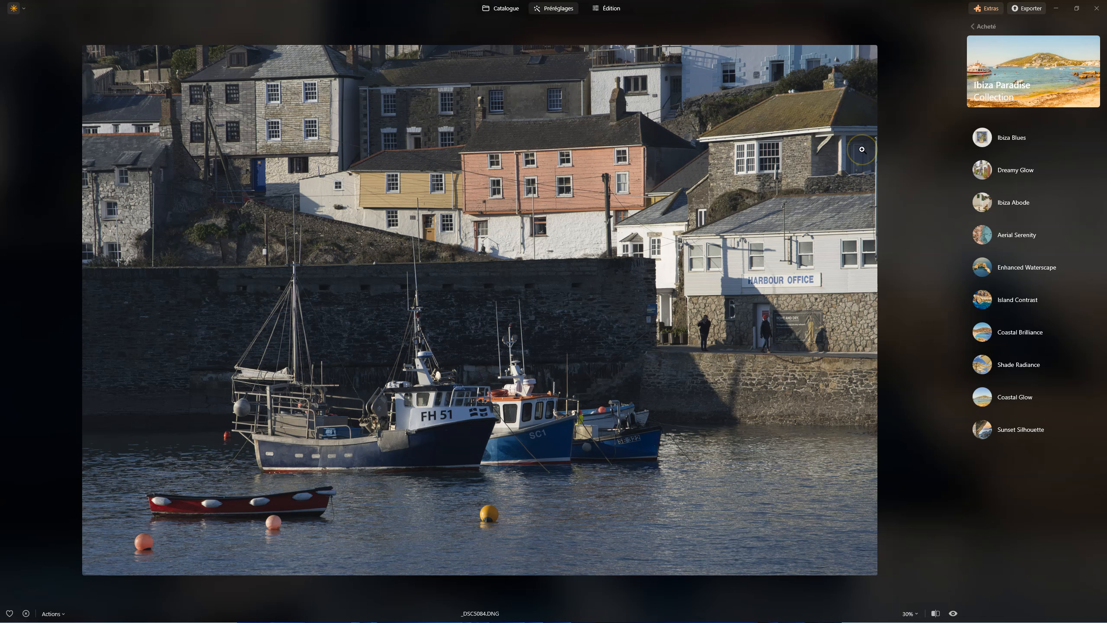
click(974, 169)
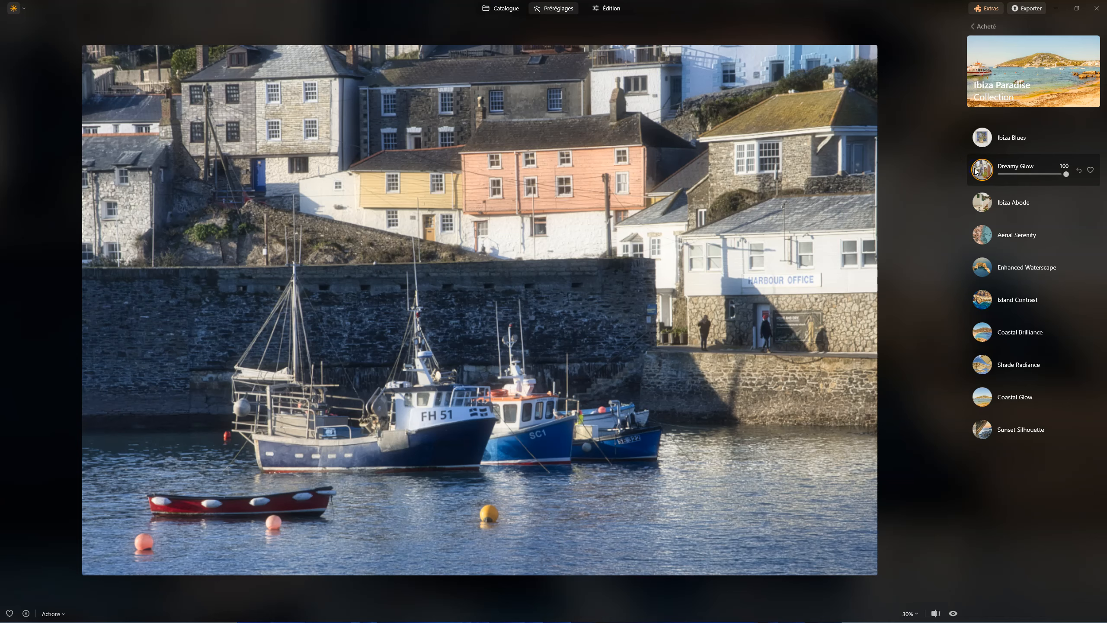
click(953, 613)
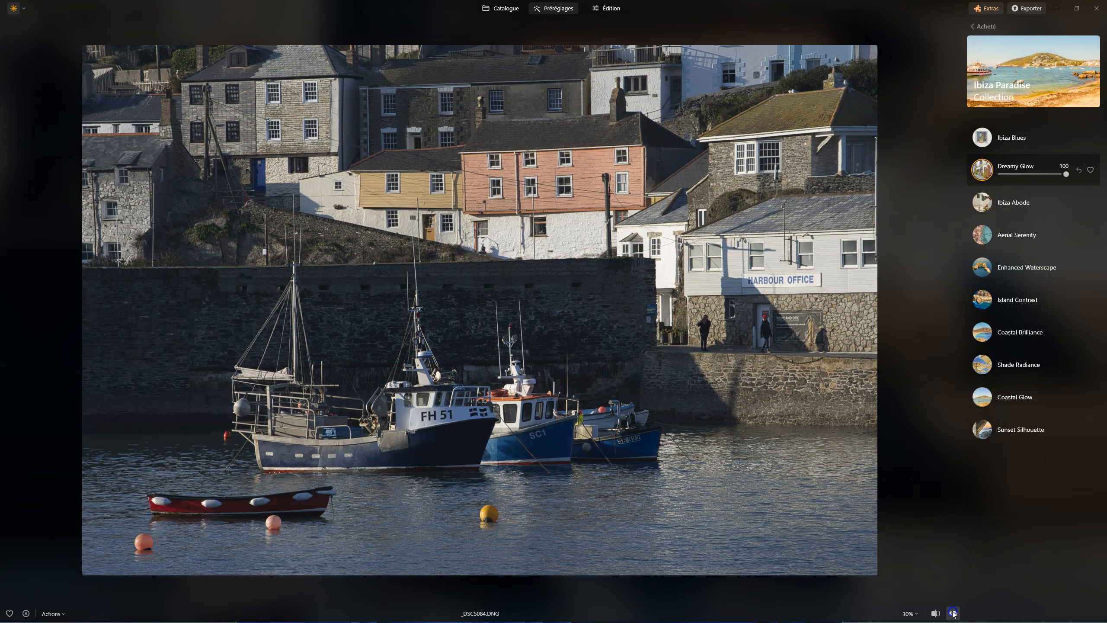
click(953, 613)
click(953, 613)
click(953, 613)
- Enable automatic distortion corrections in the optics settings of the photo's RAW development
click(673, 63)
click(607, 7)
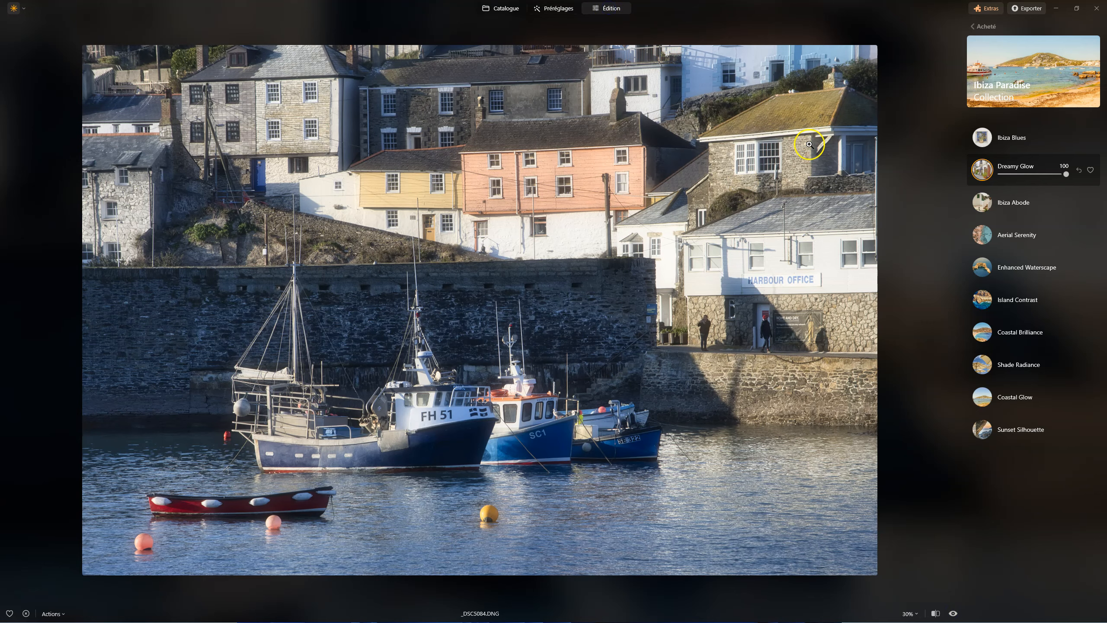
click(1063, 39)
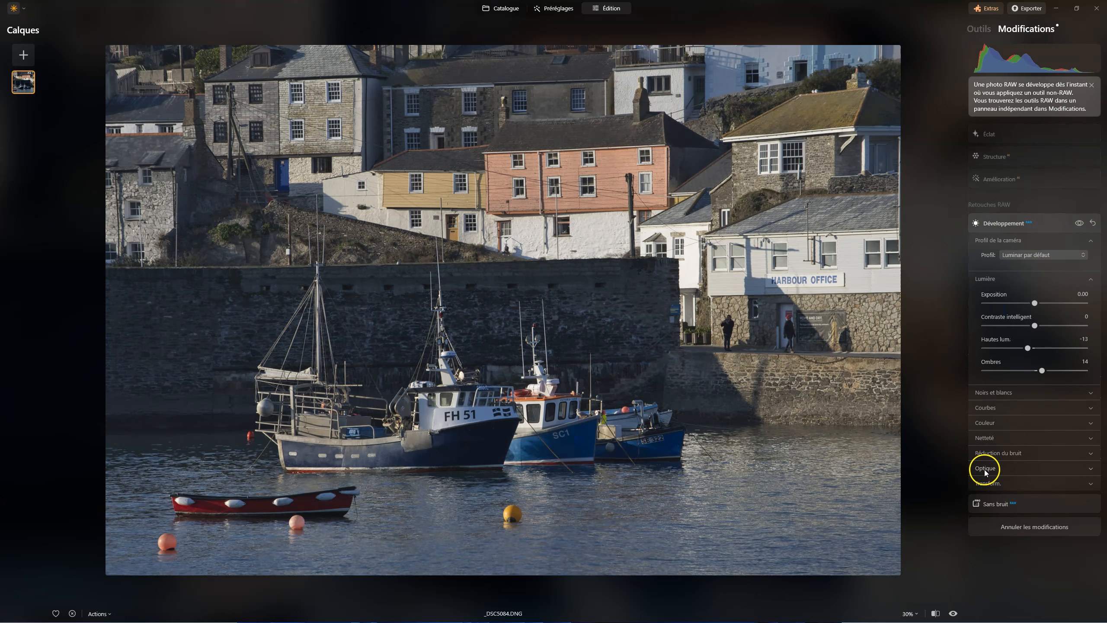
click(985, 469)
click(984, 466)
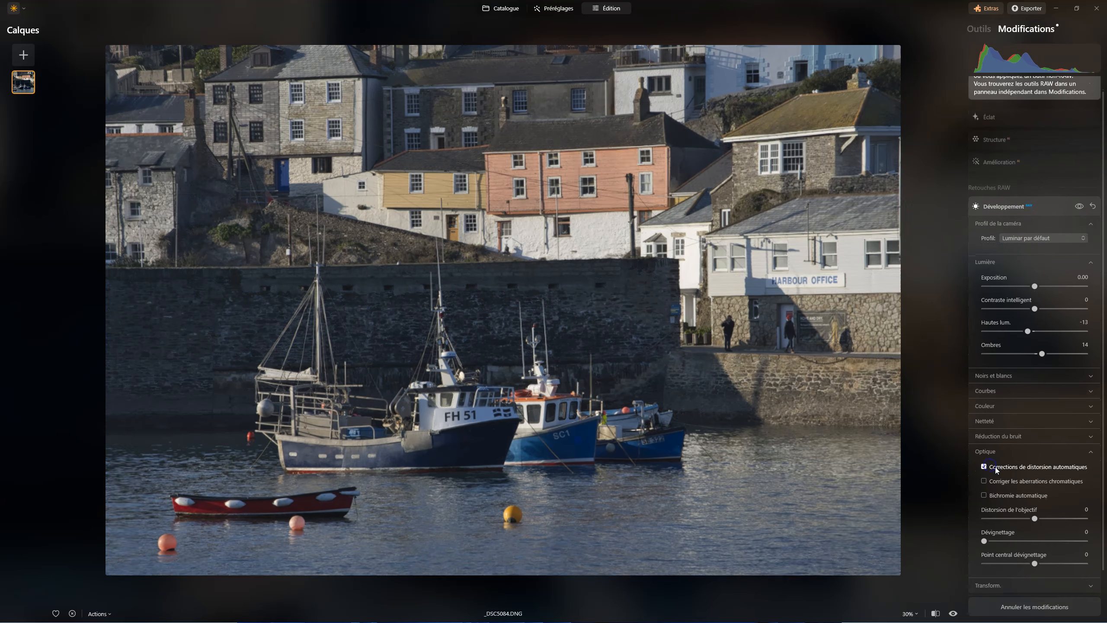
- Set the RAW sharpening amount (Plus net) to 35, checking the detail on the boats at 100%
click(987, 420)
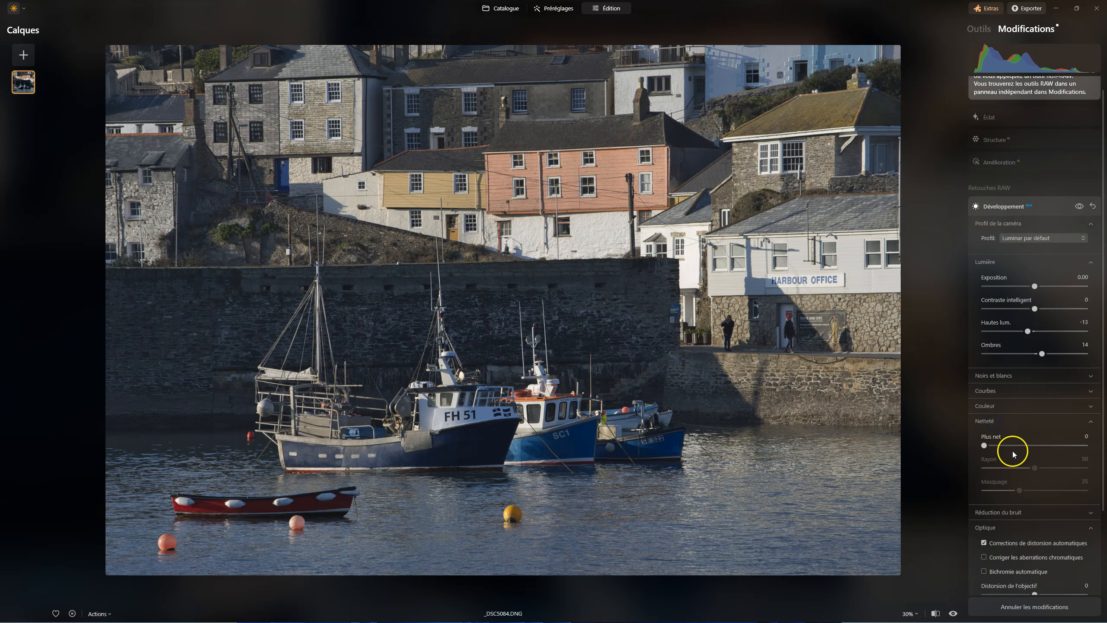
drag(984, 446, 1021, 446)
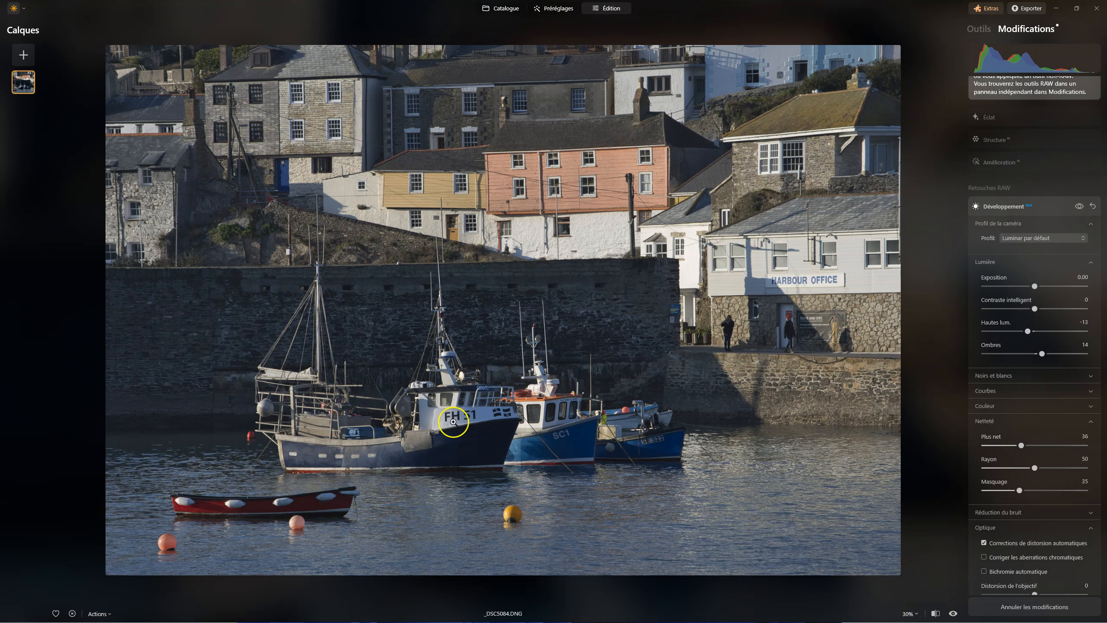
click(453, 421)
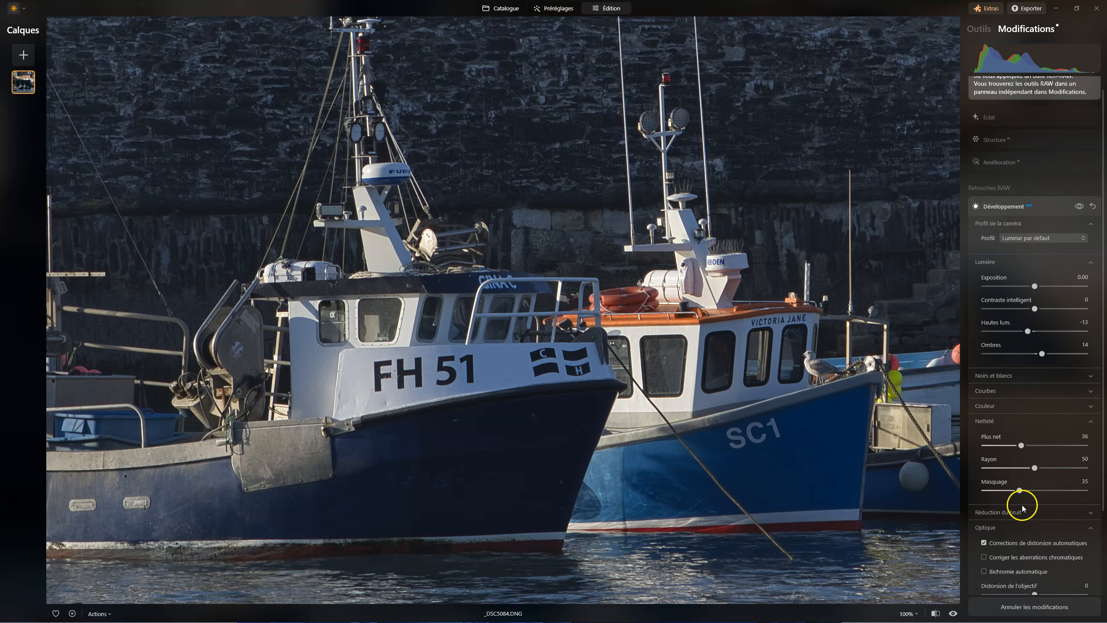
mouse_move(1020, 446)
mouse_down()
mouse_move(944, 437)
mouse_move(1020, 445)
mouse_move(1011, 445)
mouse_up()
double_click(889, 375)
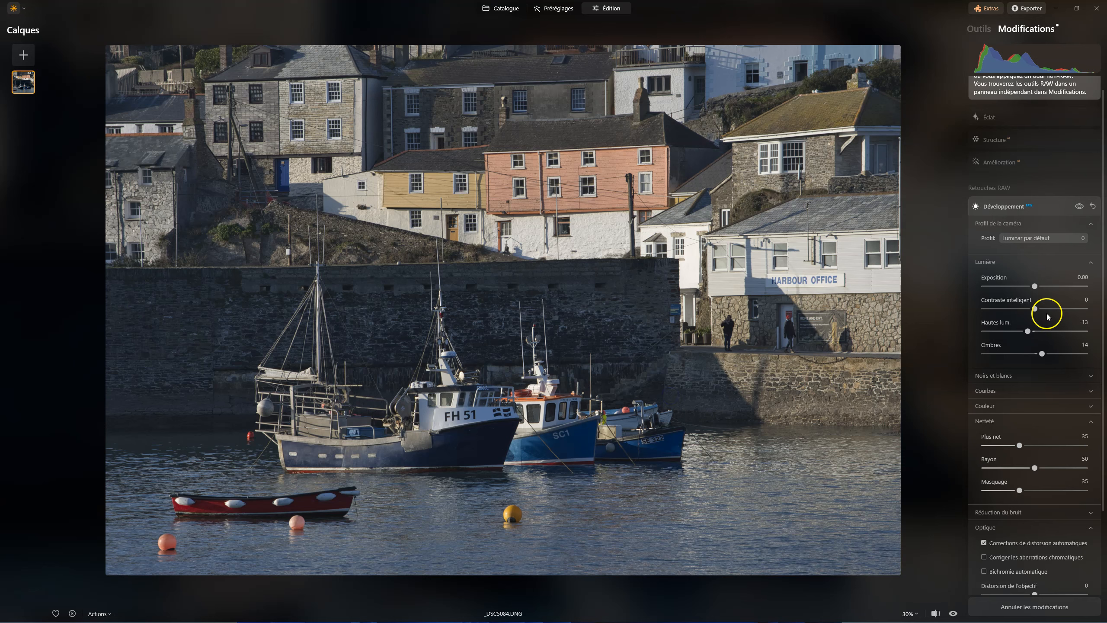
- Set the RAW development shadows (Ombres) to 35 and open the settings of the applied Éclat adjustment
drag(1041, 354, 1052, 355)
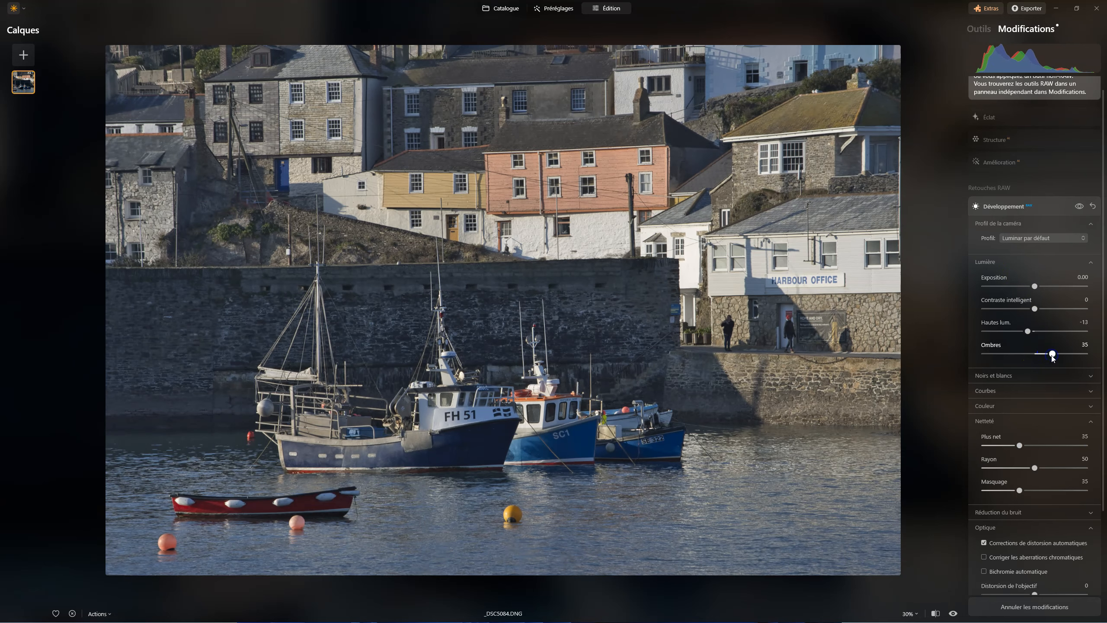
click(990, 117)
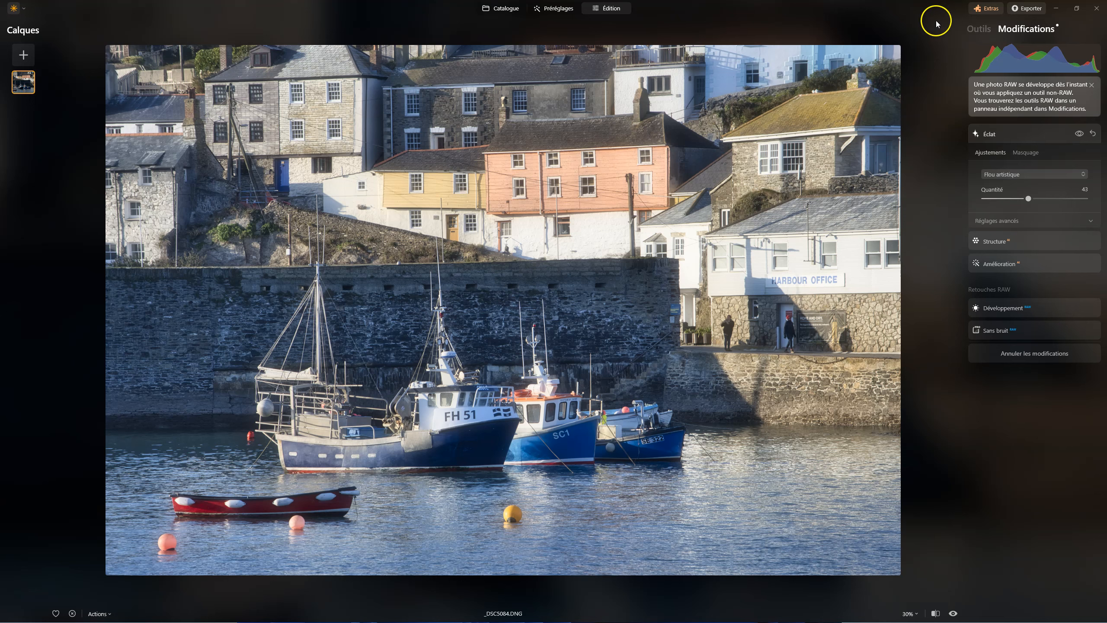
- Examine the image sources available for a new layer, including personal files and the full built-in overlay collections such as Fuites lumineuses
click(976, 29)
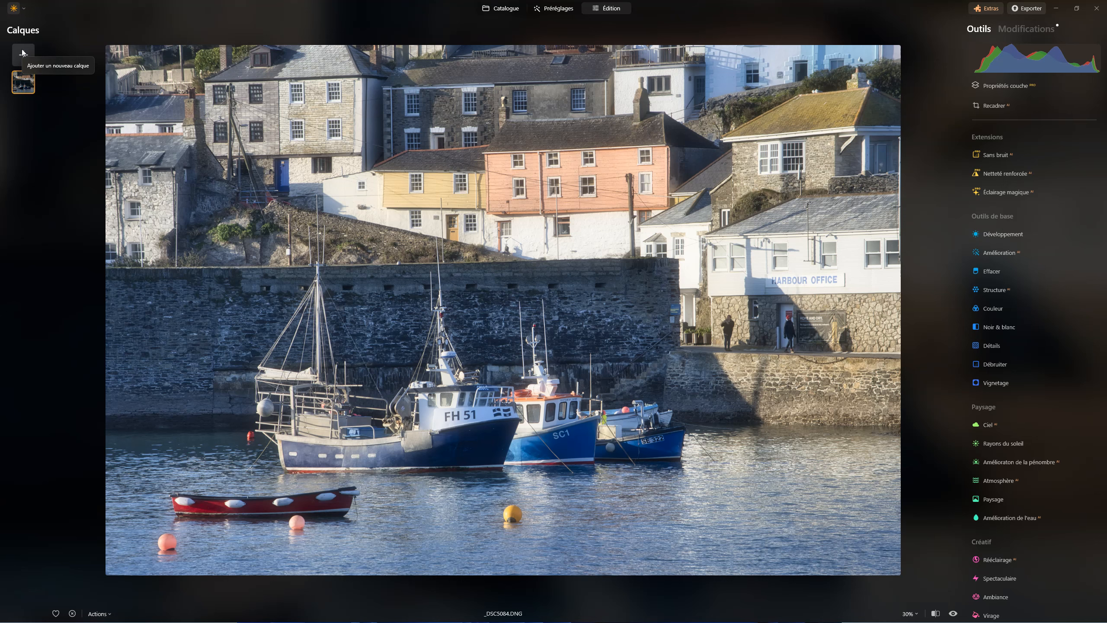
click(21, 63)
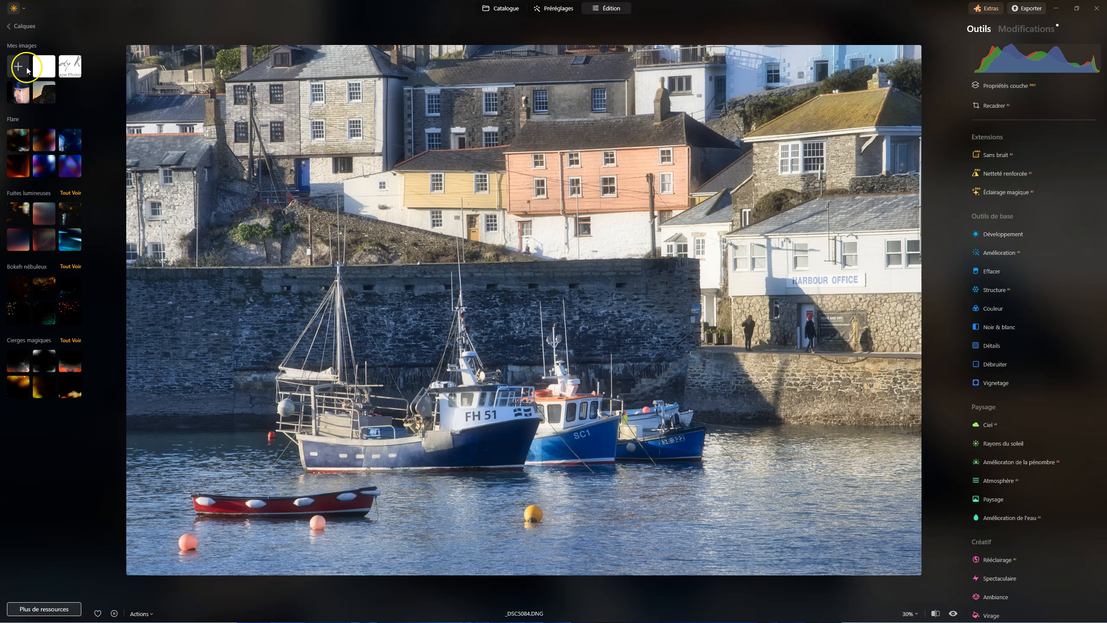
click(24, 68)
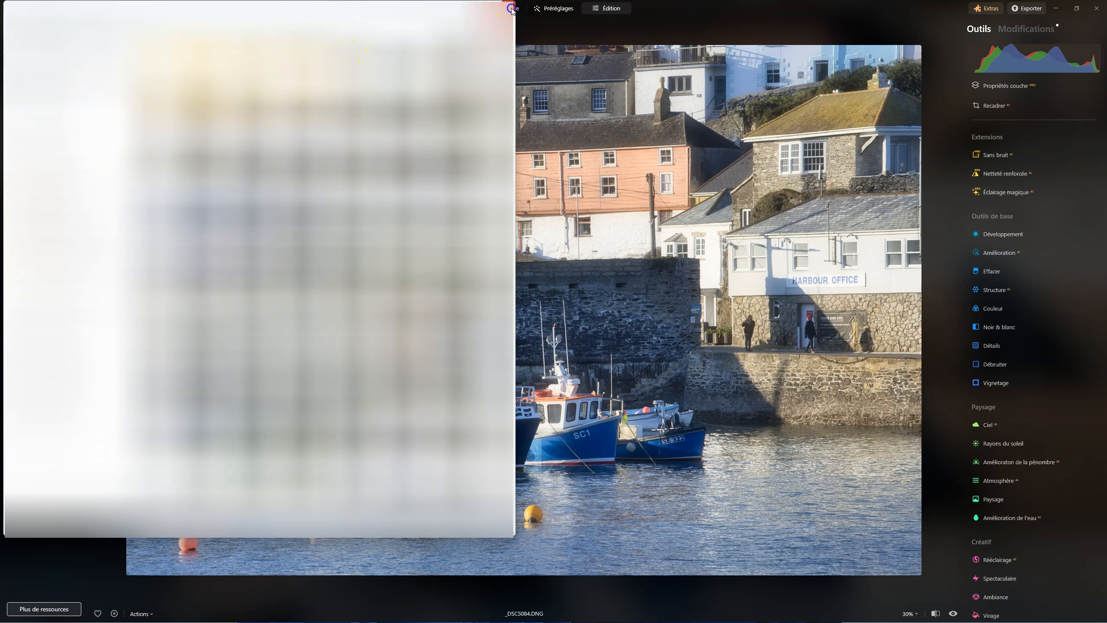
click(508, 6)
click(75, 194)
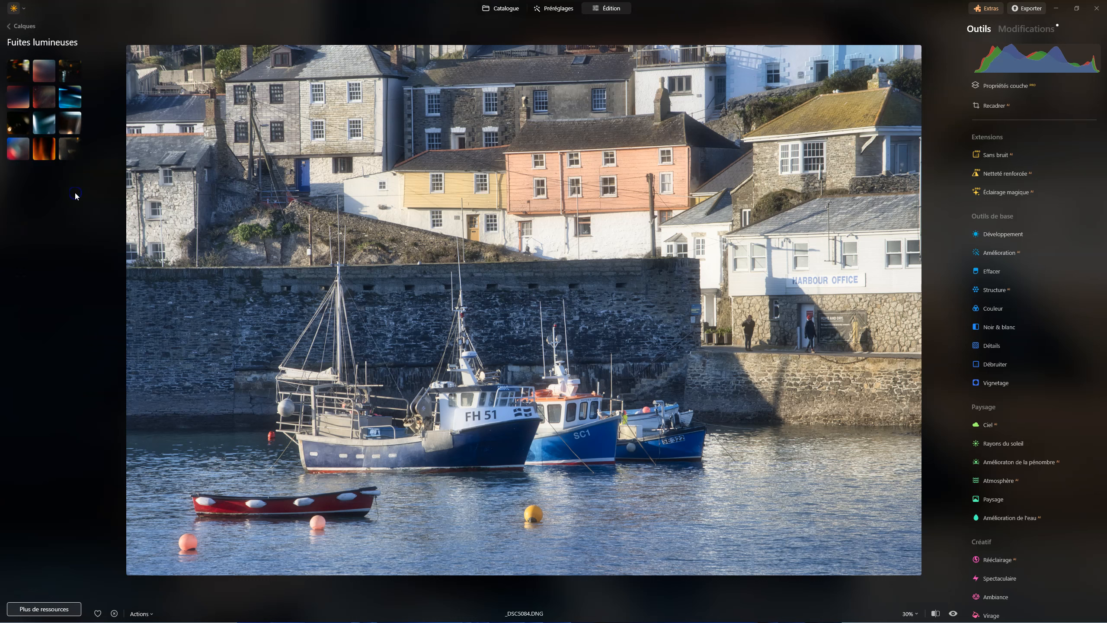
click(12, 27)
click(82, 257)
click(81, 253)
click(11, 27)
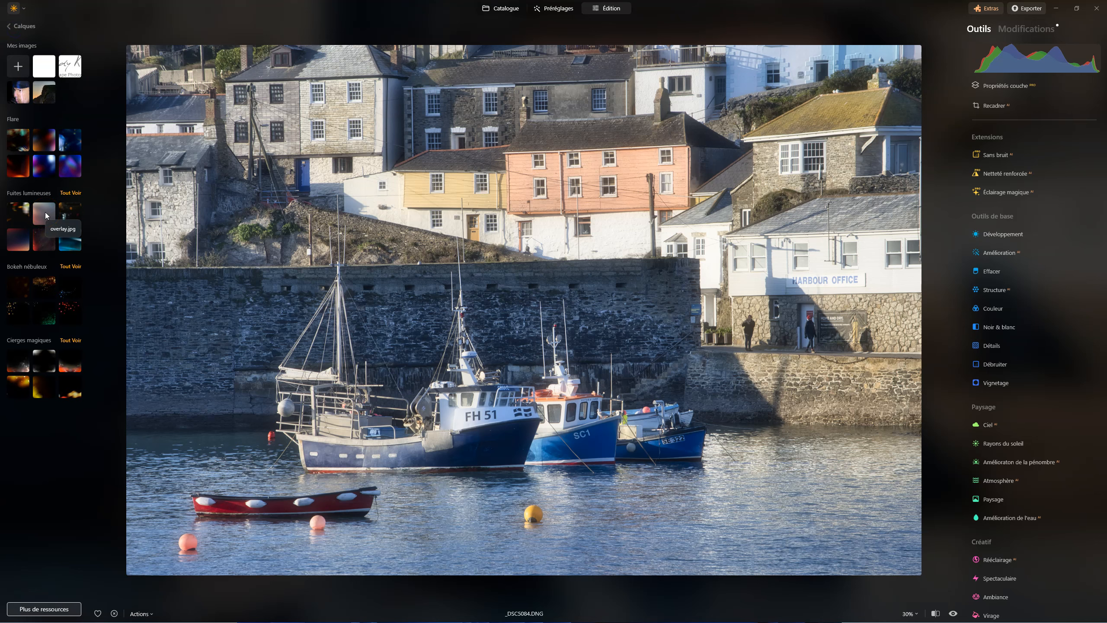
- Add the reddish light leak overlay as a new layer, try its opacity at 100 and reset it to 50
click(45, 215)
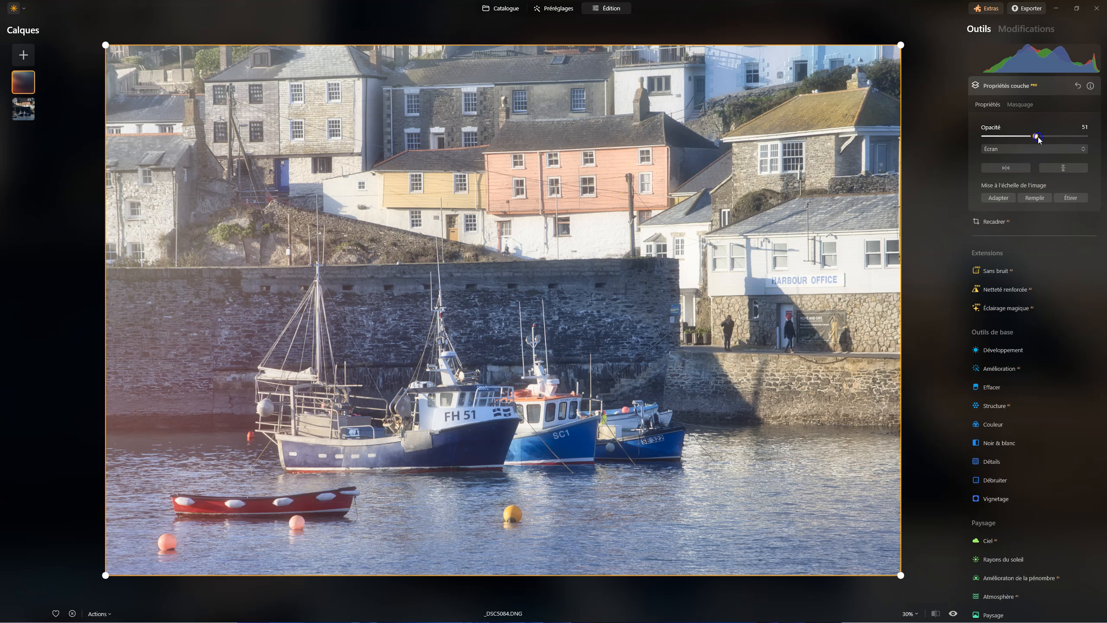
drag(1038, 138, 1105, 137)
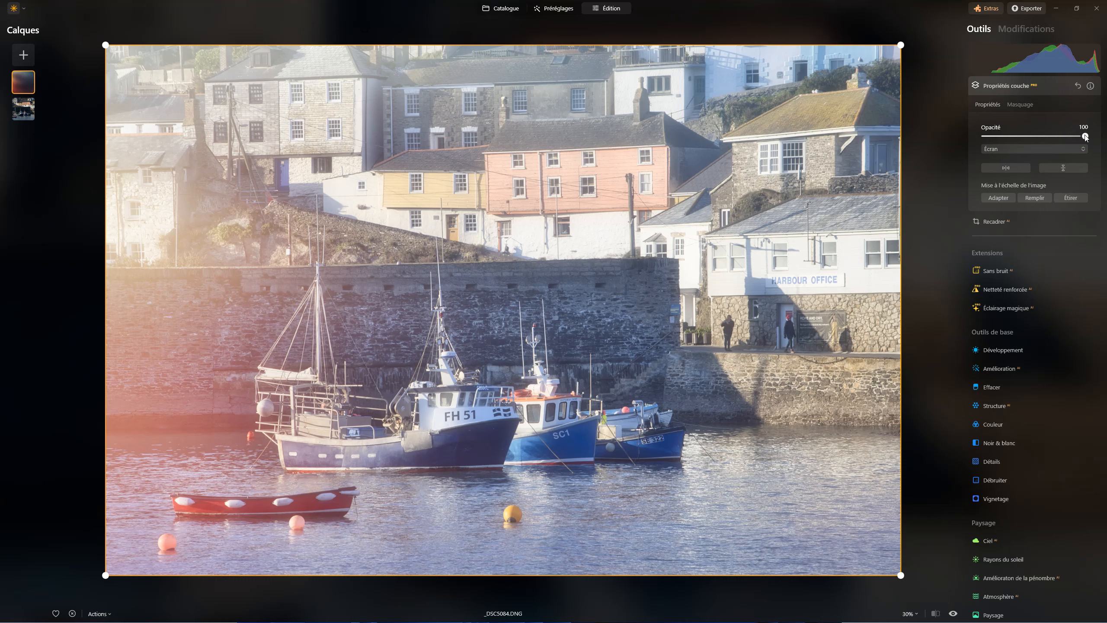
double_click(1085, 136)
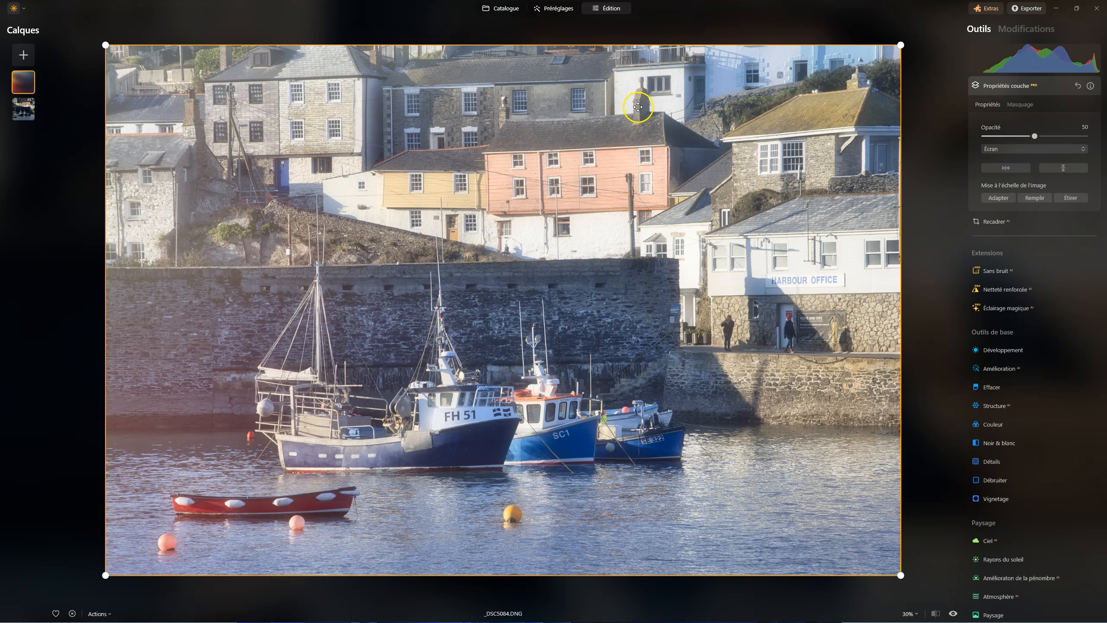
- Try shrinking and repositioning the base photo layer on the canvas, and reset its layer properties
click(24, 110)
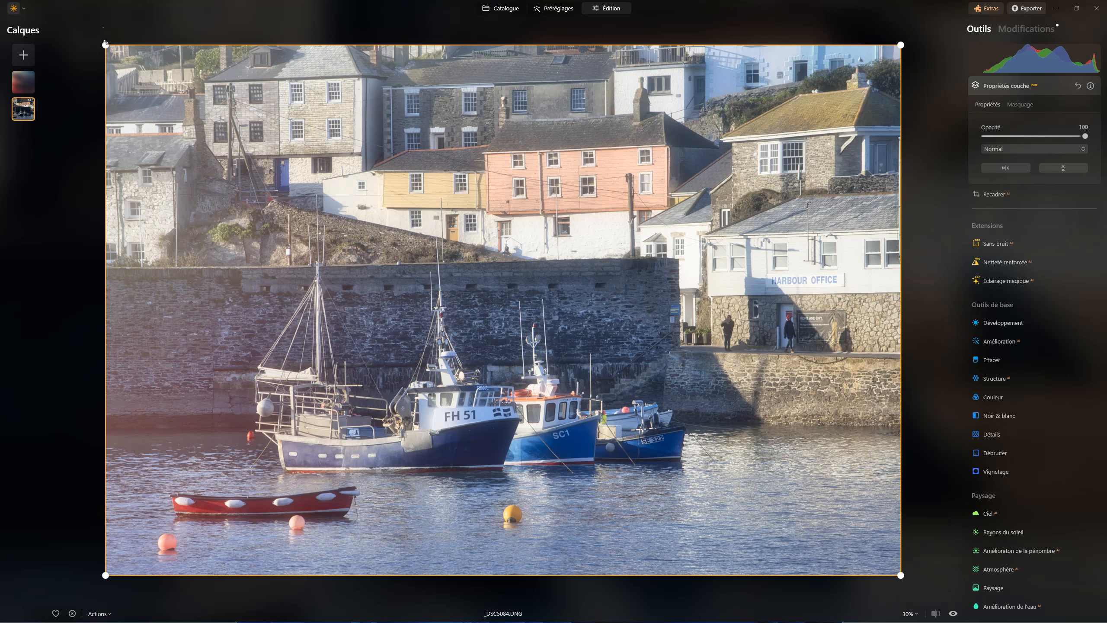
drag(106, 43, 172, 73)
drag(427, 260, 401, 243)
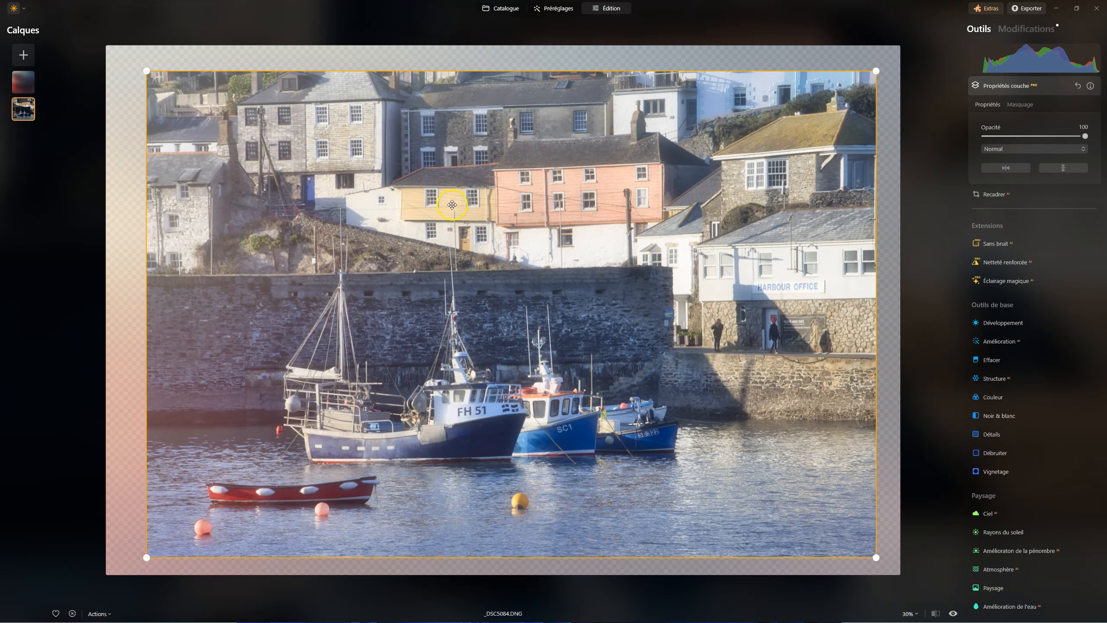
right_click(31, 113)
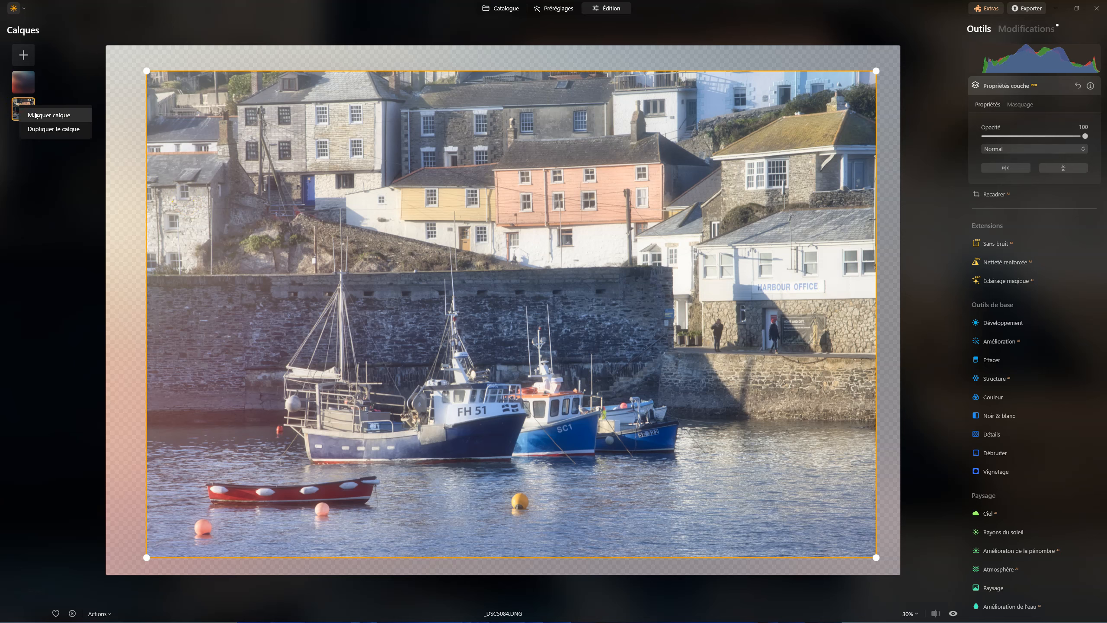
click(1078, 86)
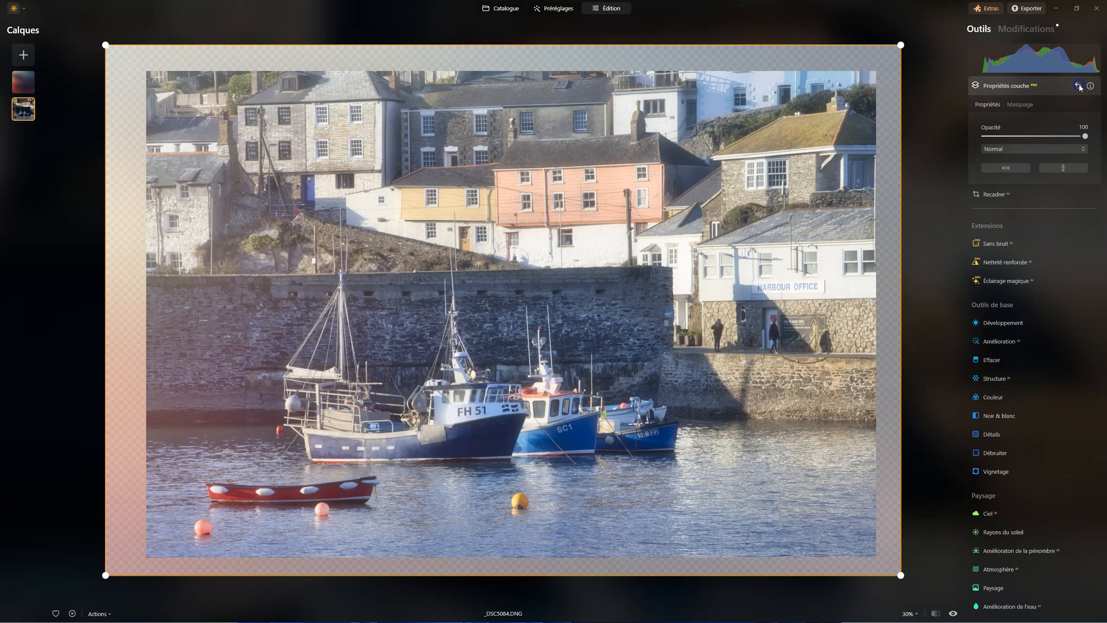
- Remove the light leak overlay layer from the photo
click(30, 84)
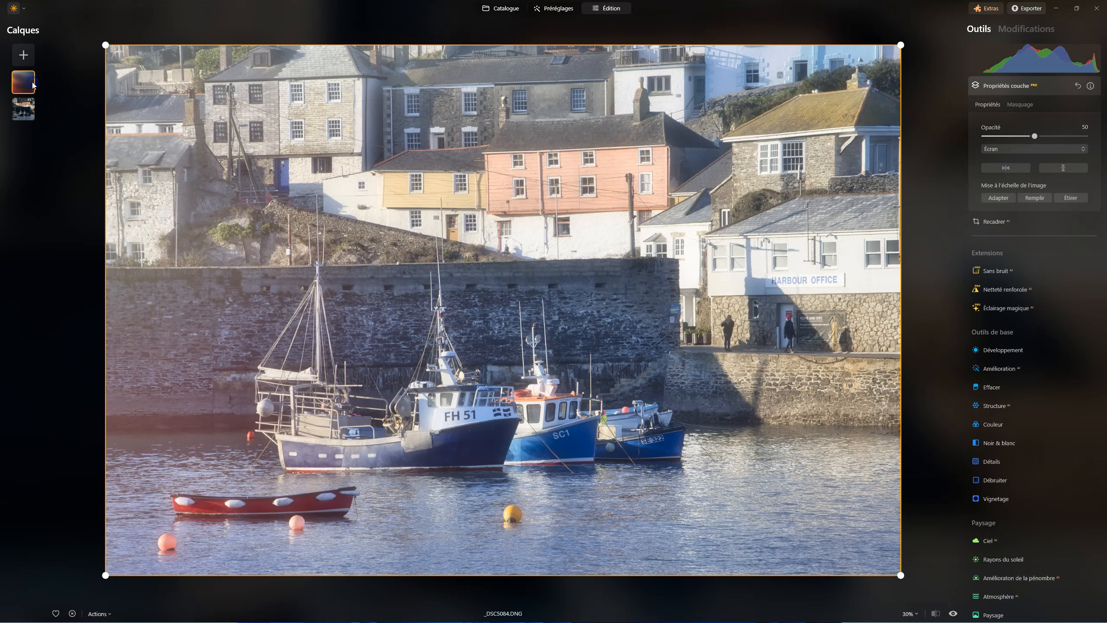
right_click(32, 85)
click(58, 105)
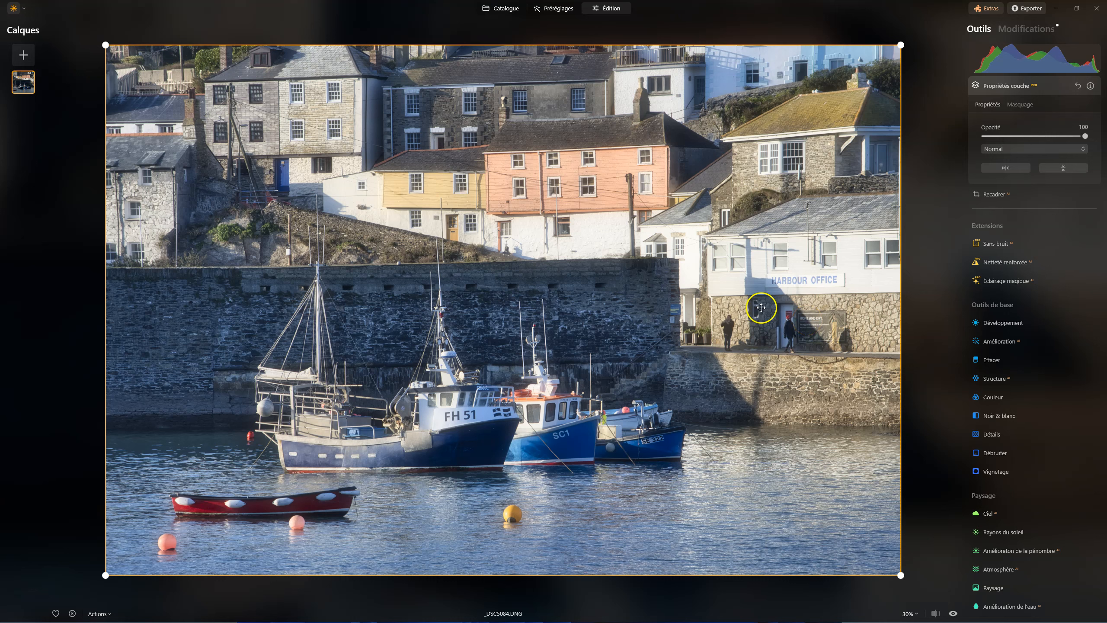
- Duplicate the harbour photo layer and hide the duplicate
right_click(21, 82)
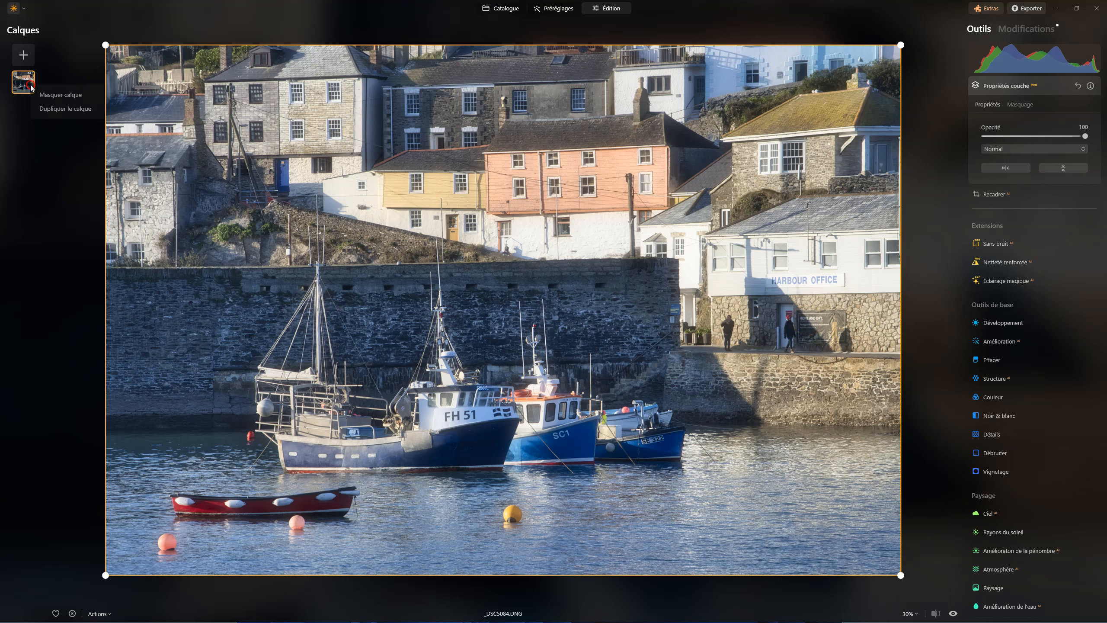
click(54, 108)
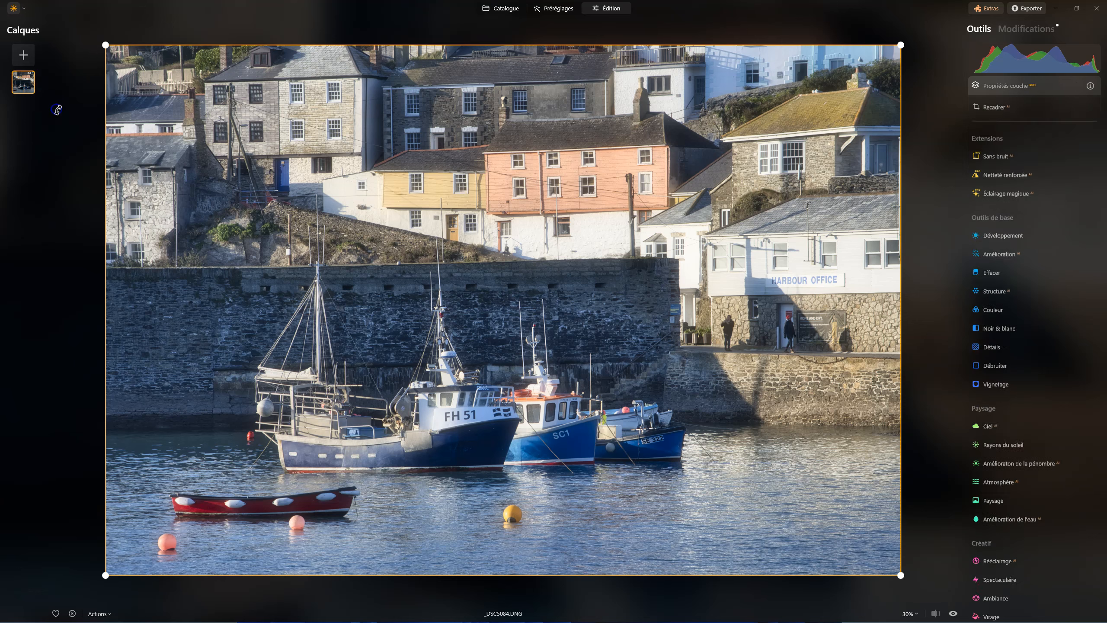
right_click(24, 86)
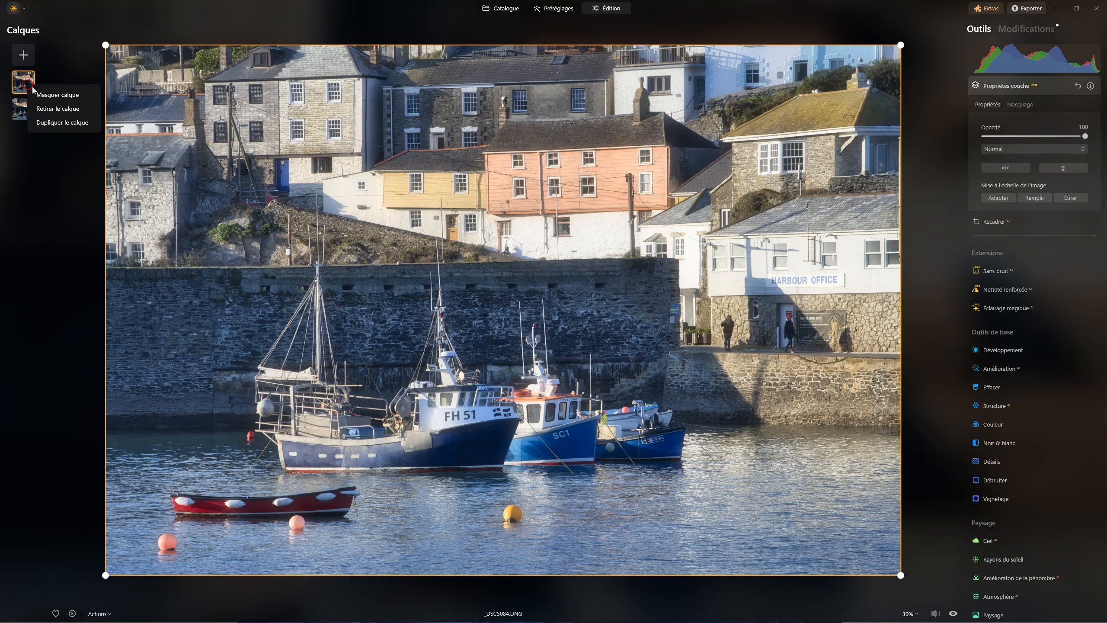
click(45, 92)
- Turn the base harbour layer completely white by raising the black point of its Développement curve to the maximum
click(25, 108)
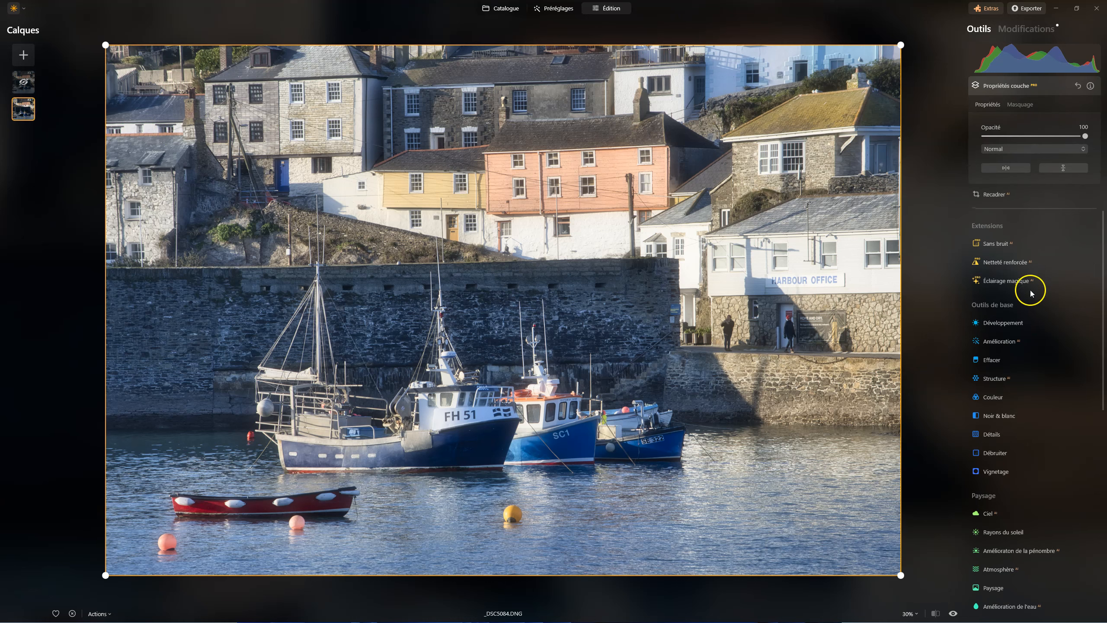
click(1013, 322)
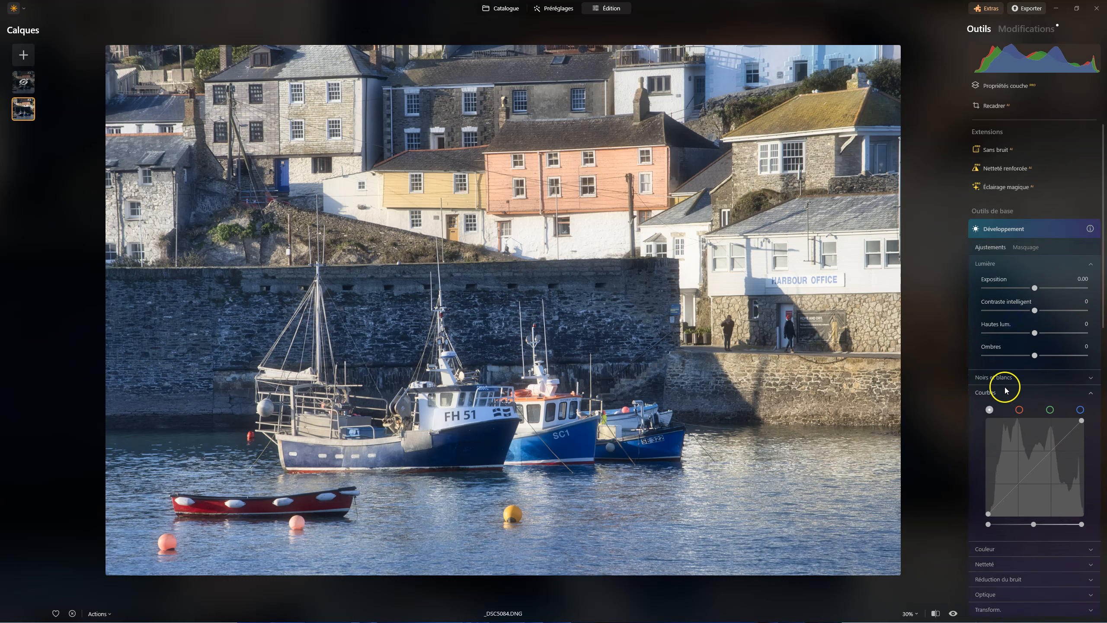
click(988, 385)
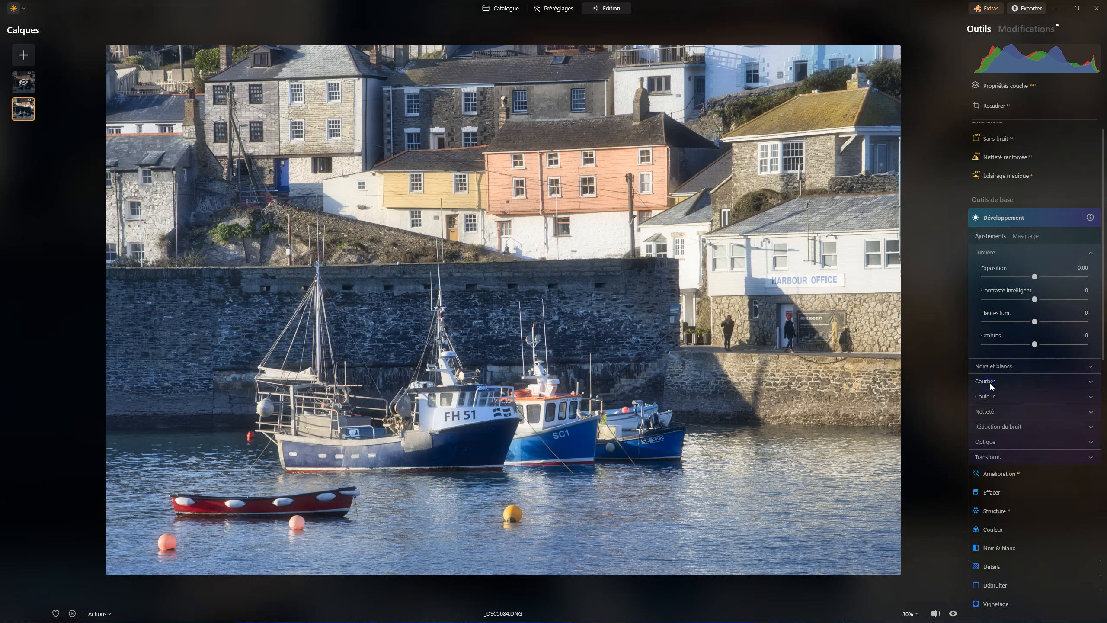
click(991, 384)
scroll(1001, 382, down, 3)
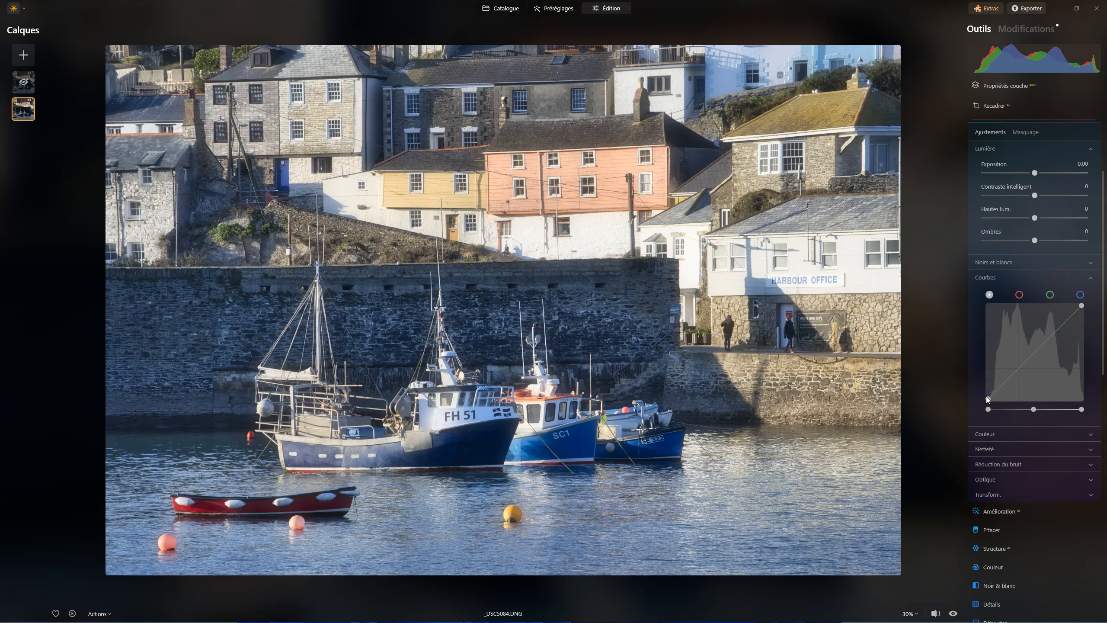
drag(989, 398, 960, 260)
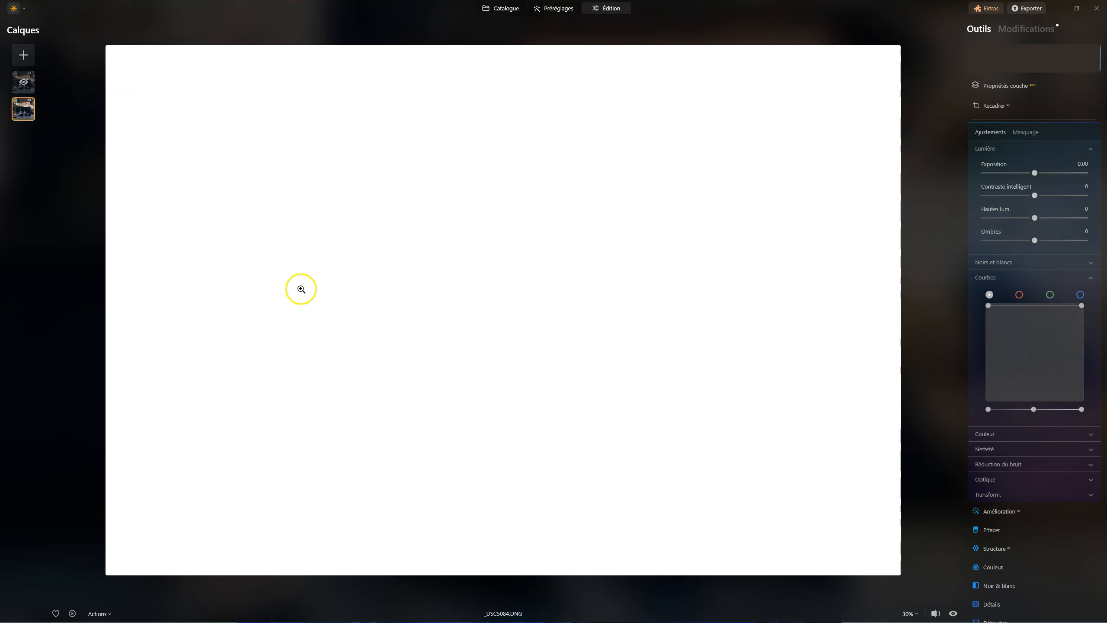
- Select the hidden duplicate layer and make it visible over the white base
click(34, 81)
right_click(31, 83)
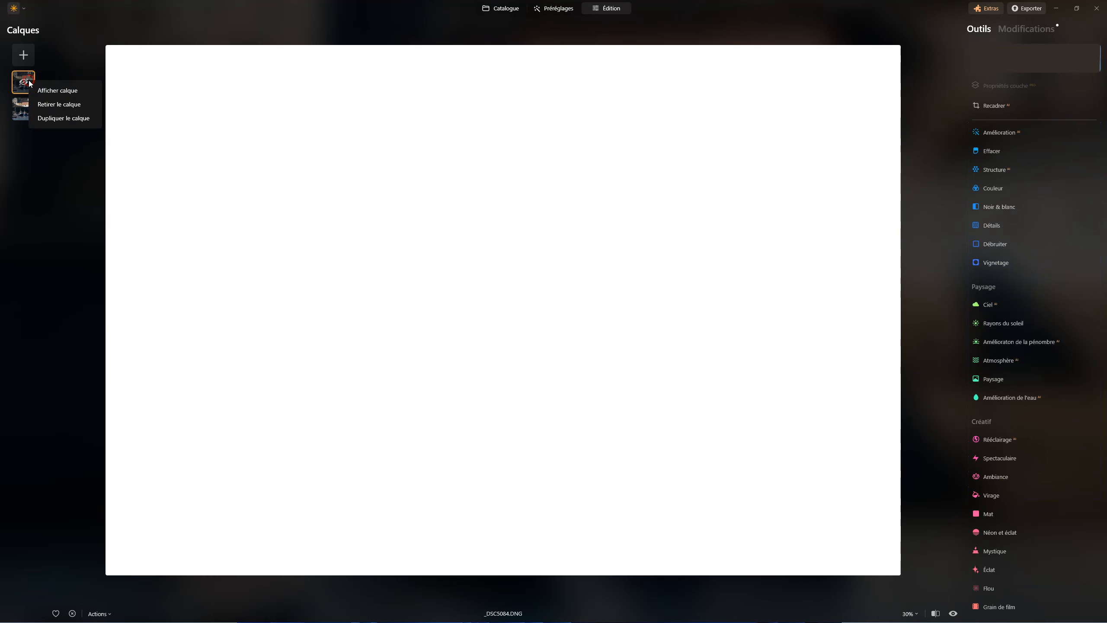
click(57, 91)
click(537, 390)
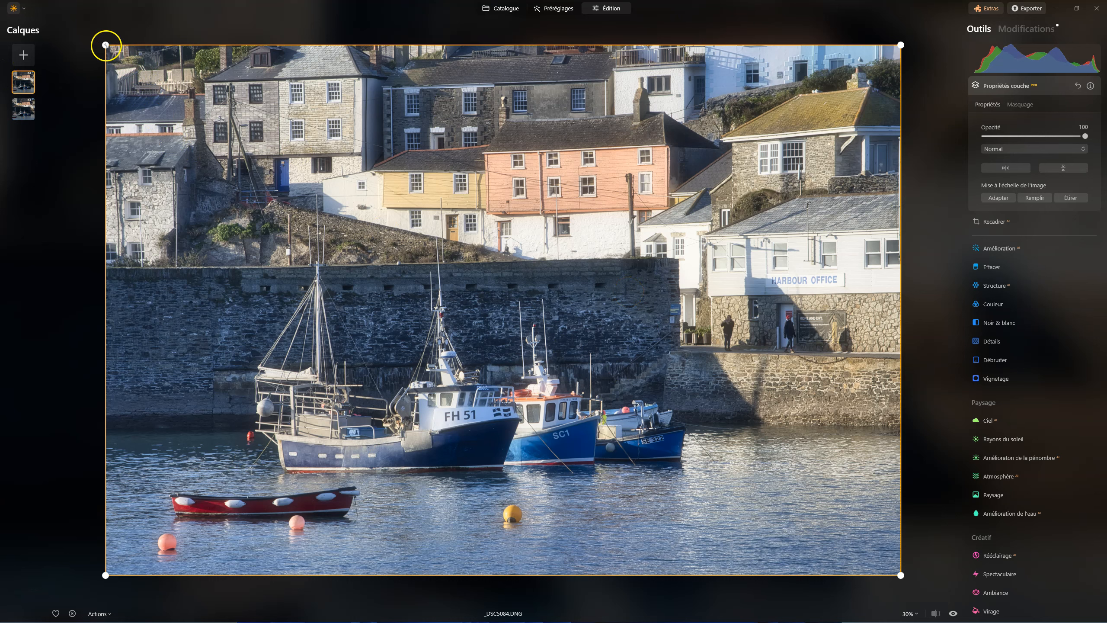
- Shrink the duplicate photo layer proportionally and centre it on the canvas to leave an even white border
drag(106, 45, 198, 107)
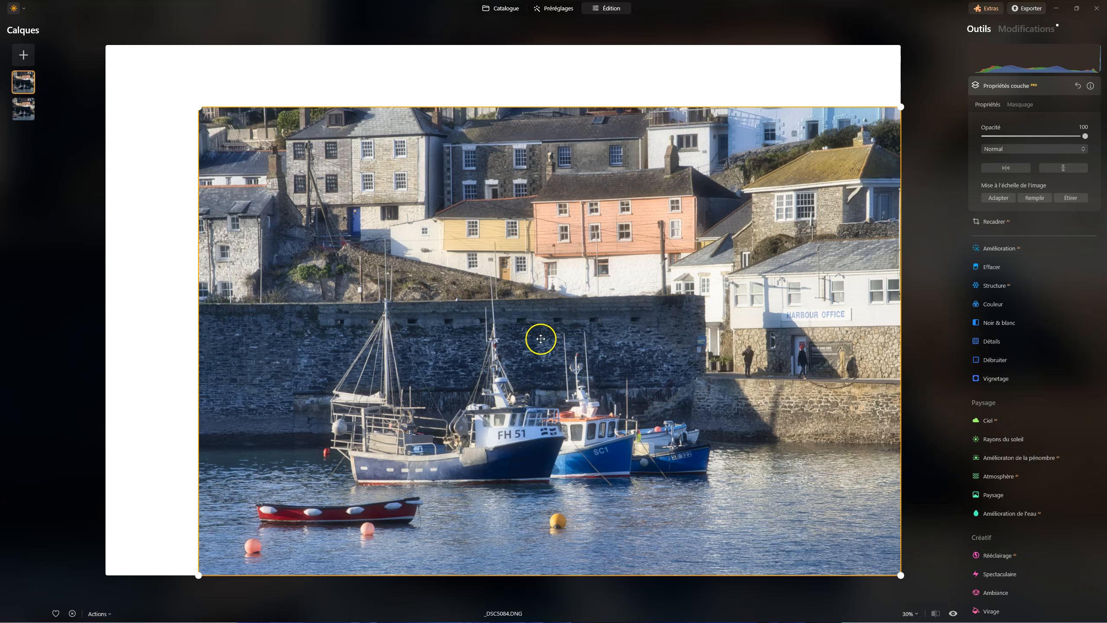
drag(585, 369, 539, 343)
drag(540, 343, 539, 343)
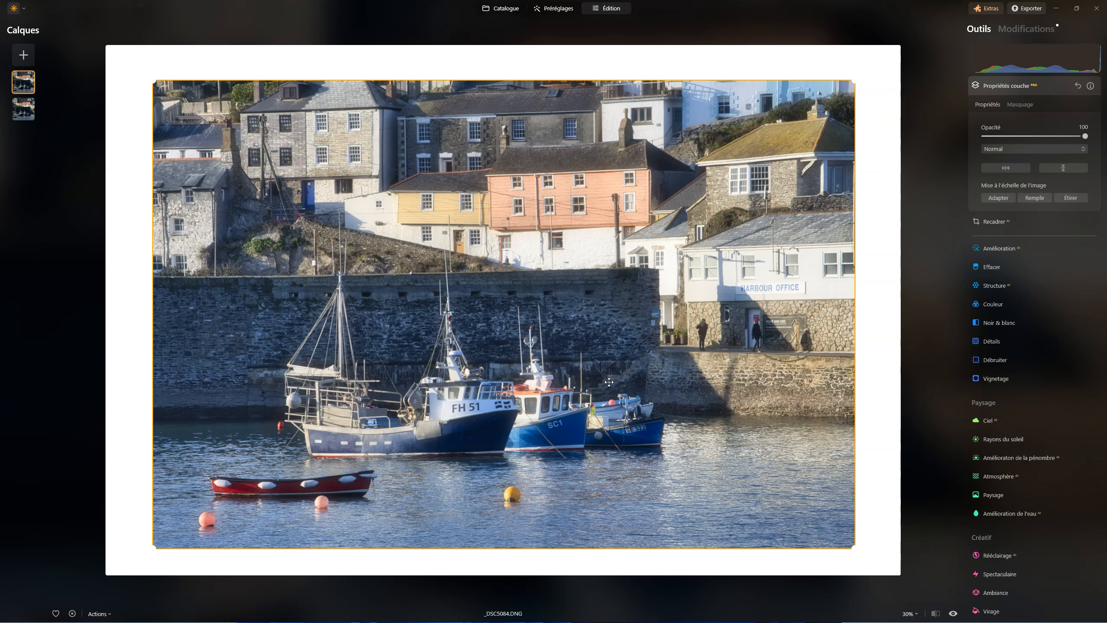
- Hide the duplicate layer and turn the base layer black by lowering both ends of its existing Développement curve
right_click(22, 81)
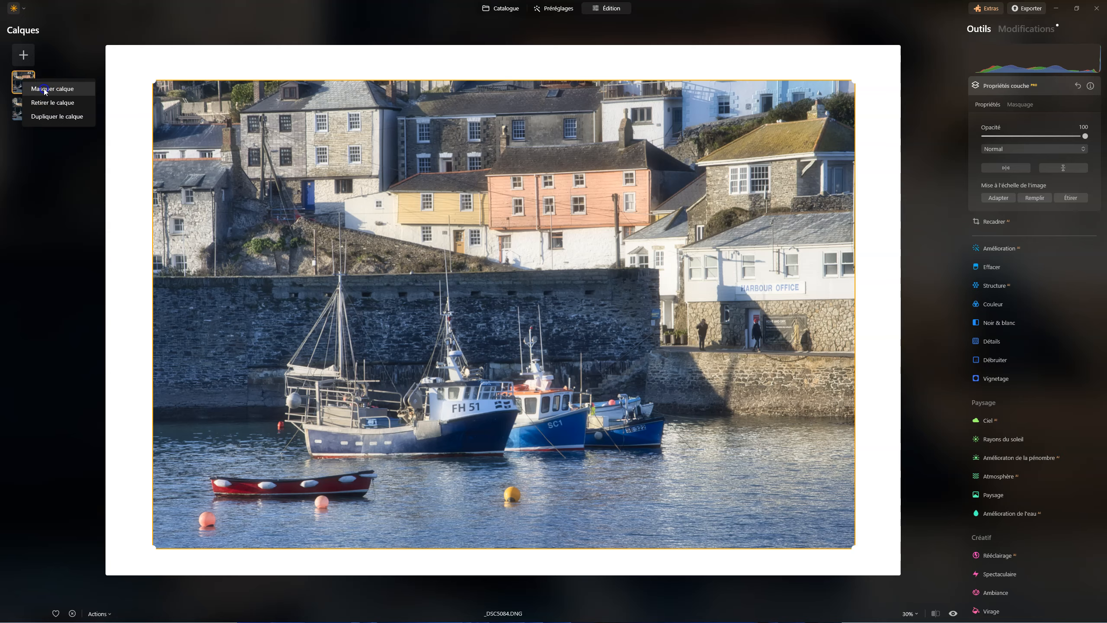
click(44, 88)
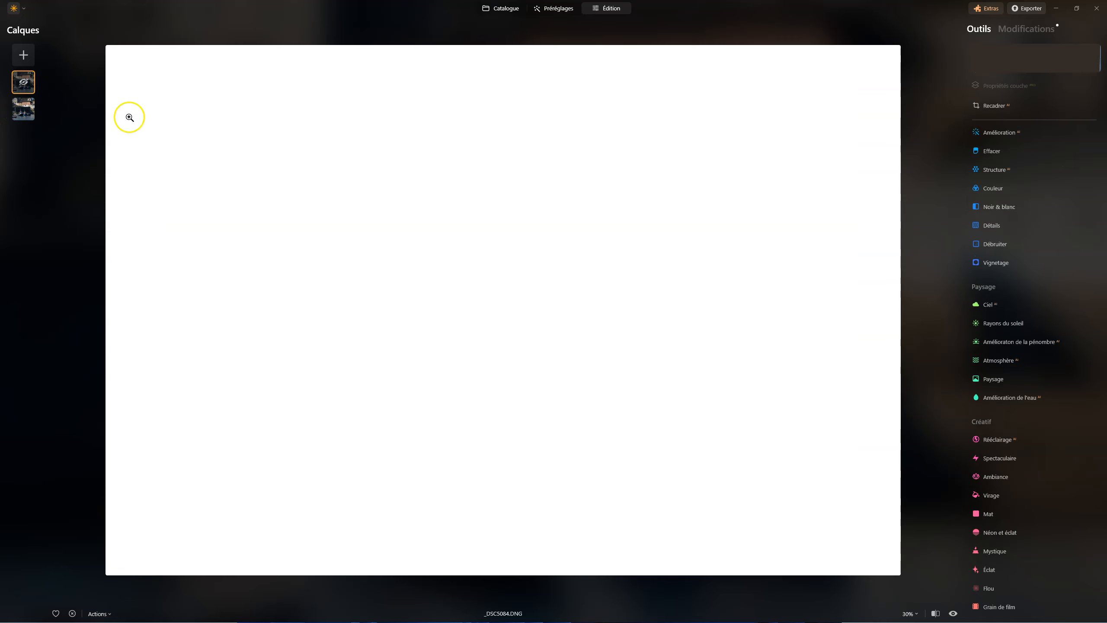
click(42, 103)
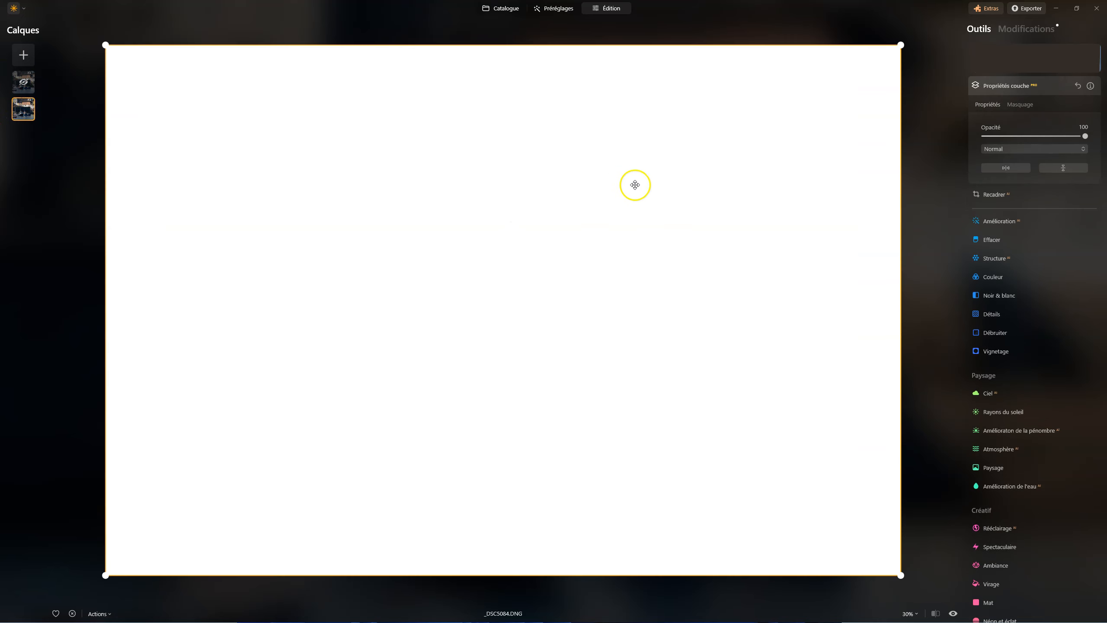
click(1029, 24)
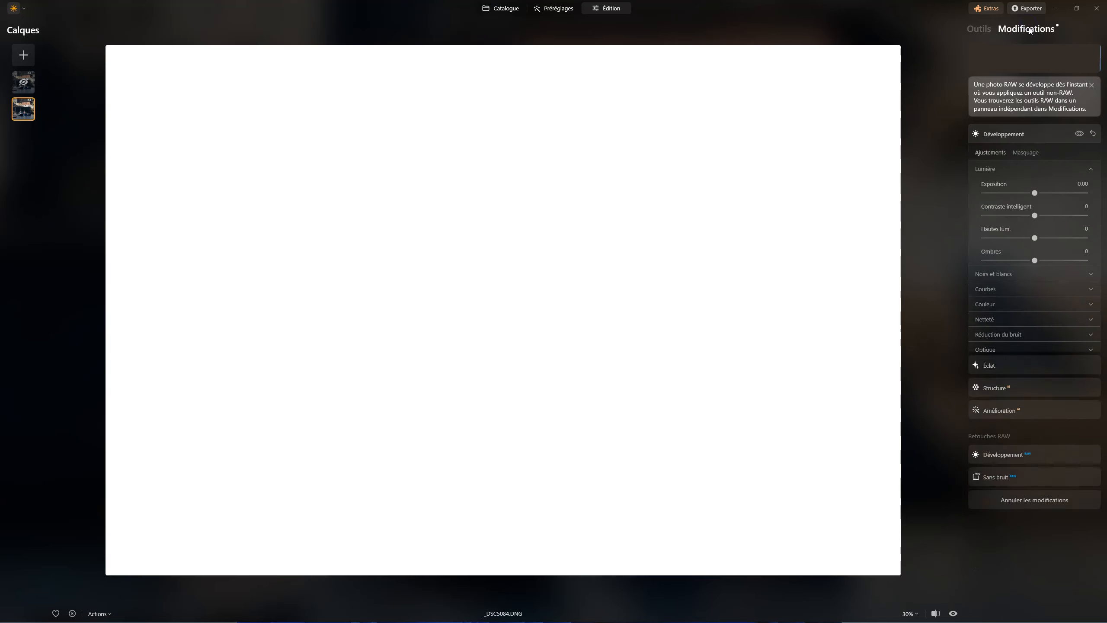
click(998, 300)
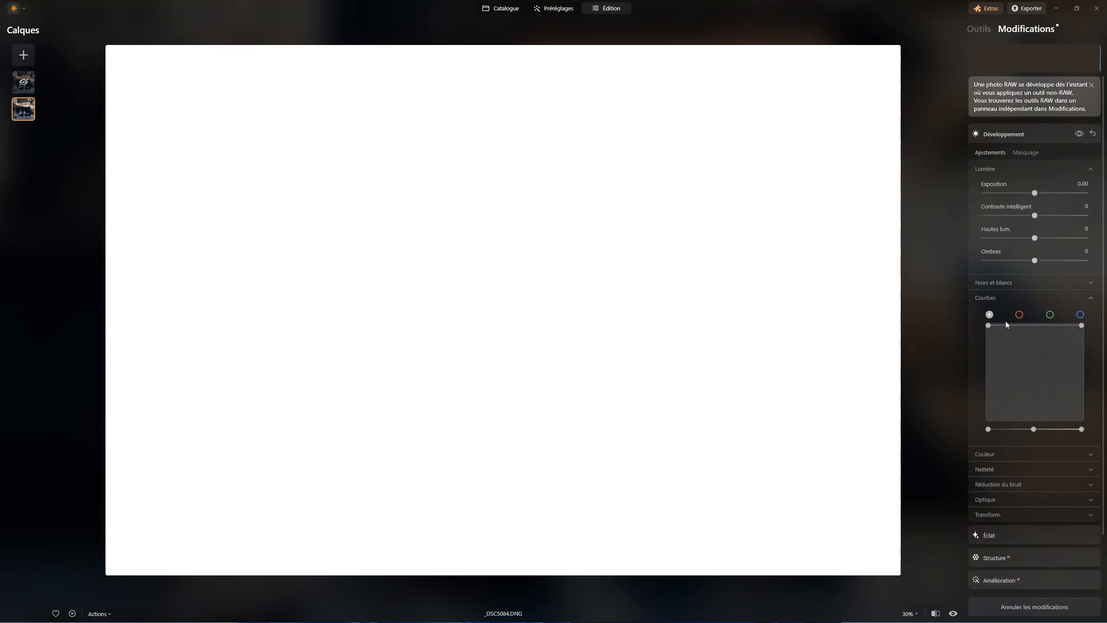
drag(986, 326, 967, 441)
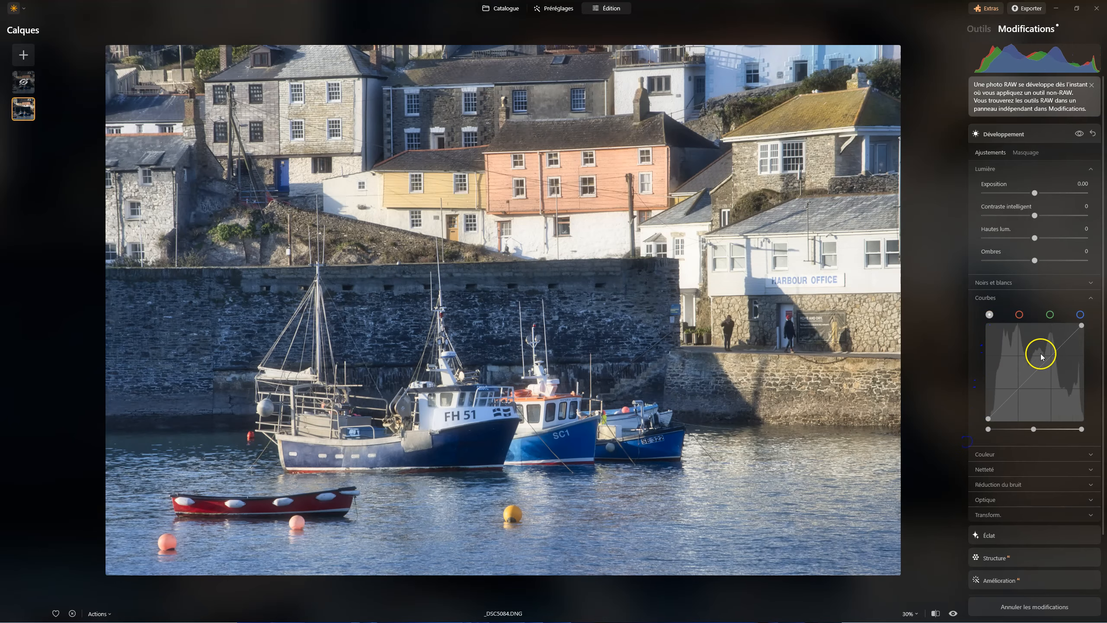
drag(1082, 327, 1103, 443)
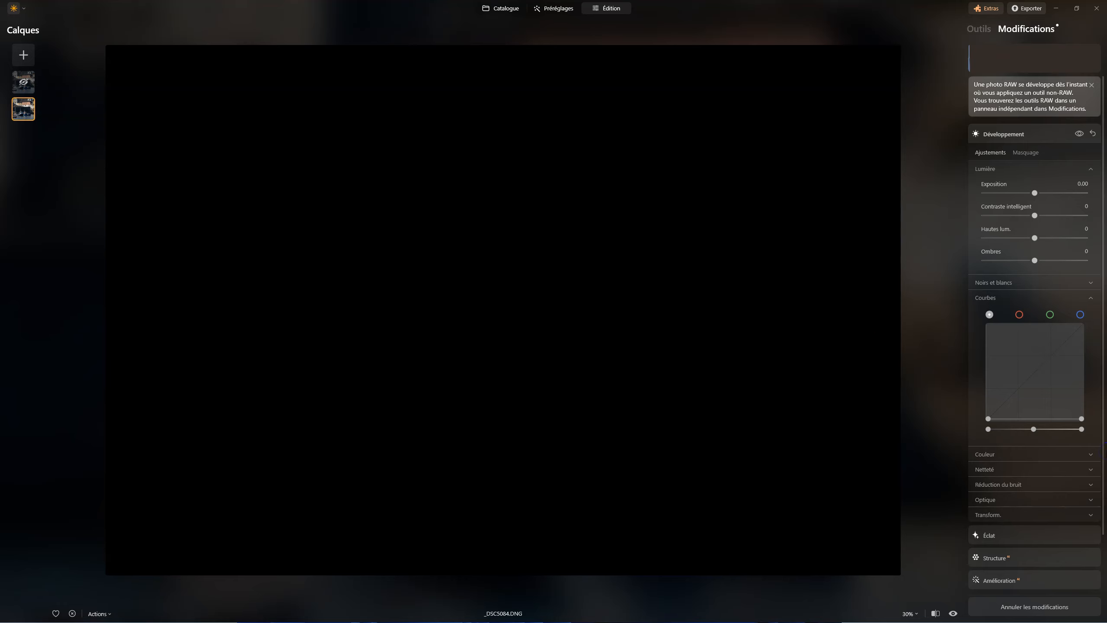
- Show the duplicate photo layer again over the black base
click(24, 82)
right_click(26, 83)
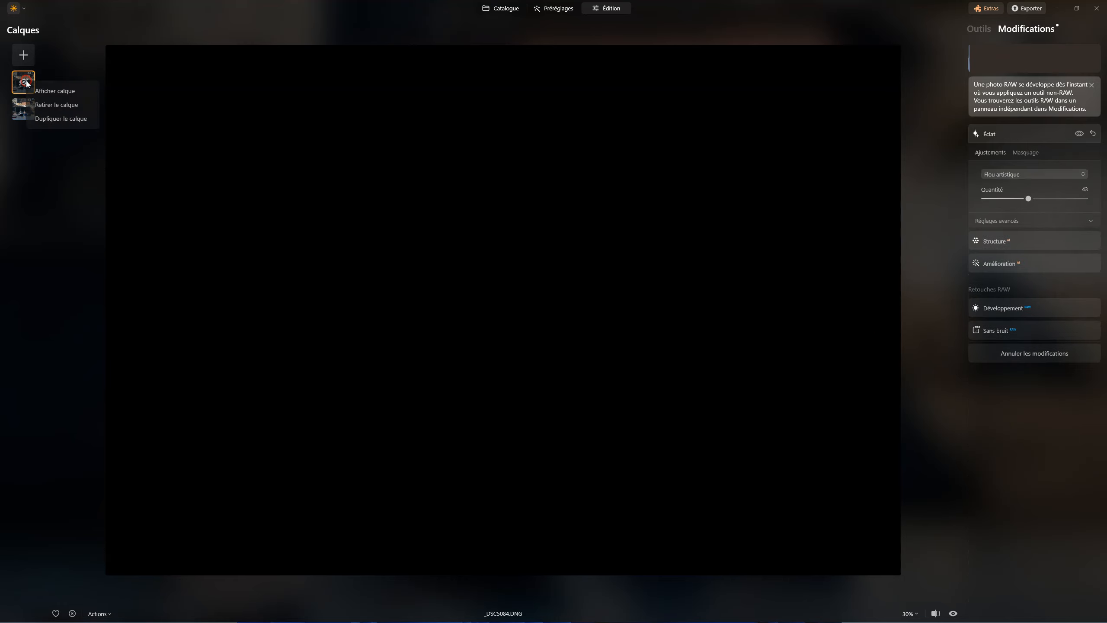
click(35, 90)
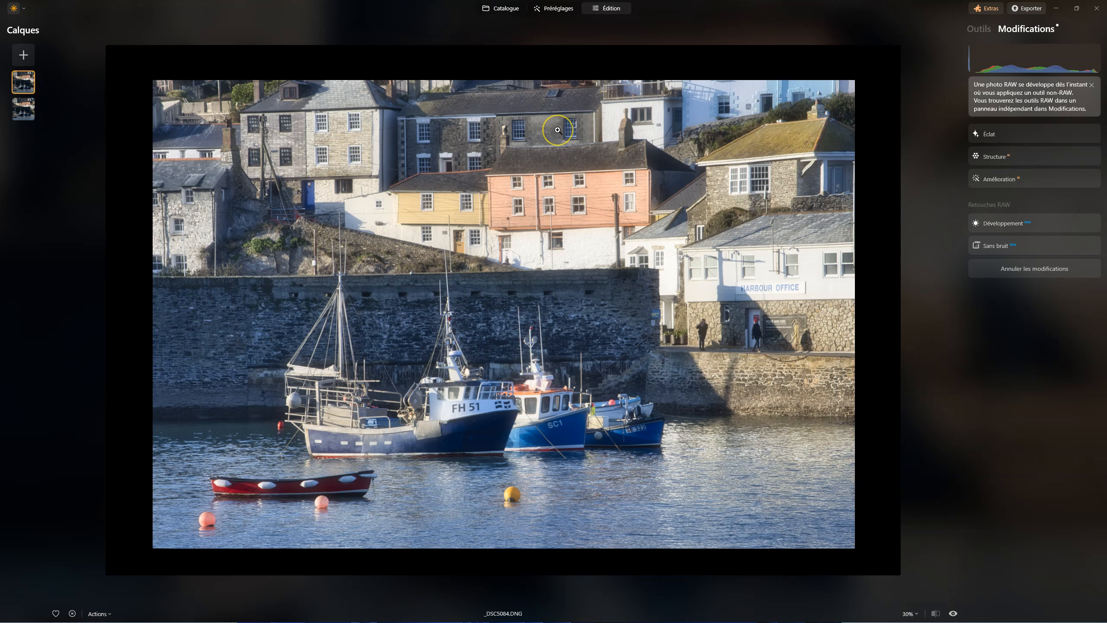
- Try colouring the base layer's border red by raising the red curve's black point, and test the blue curve
click(25, 112)
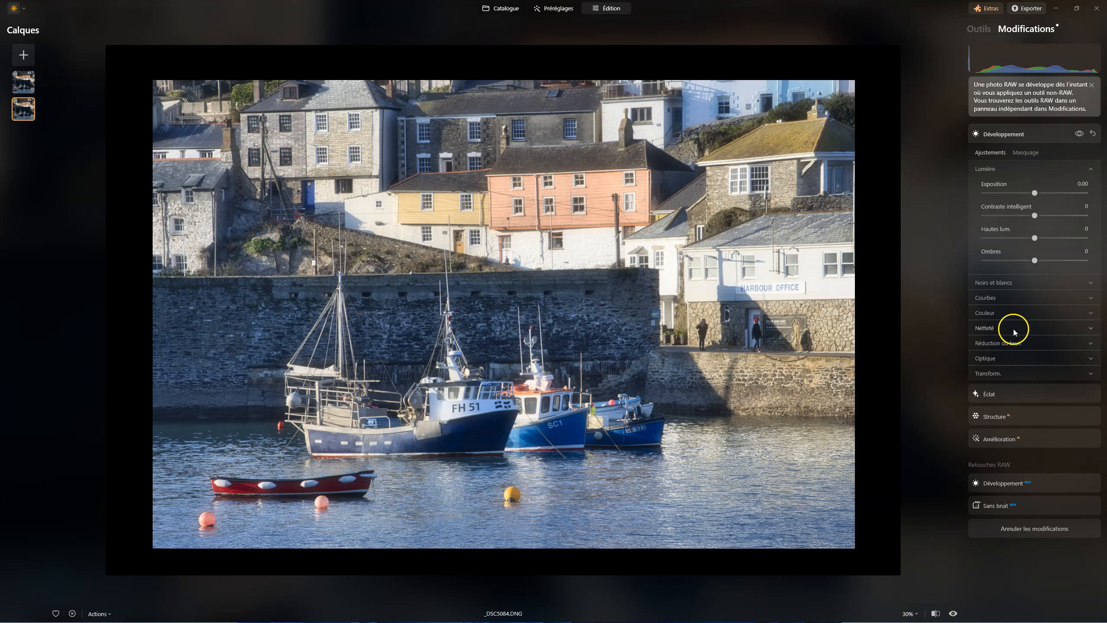
click(992, 299)
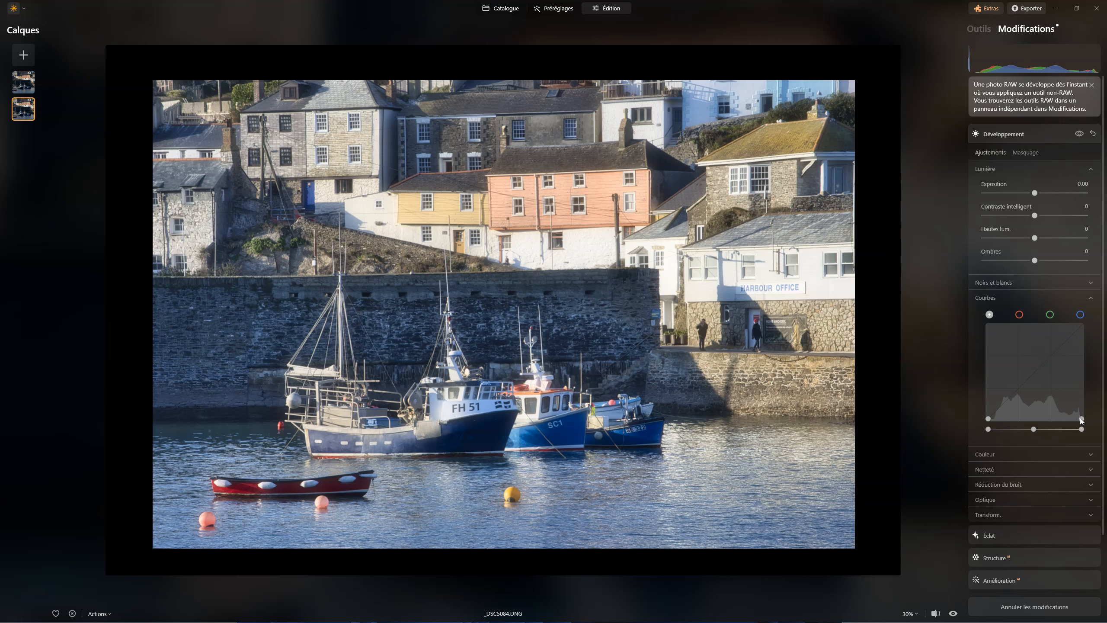
click(1019, 314)
drag(988, 418, 958, 308)
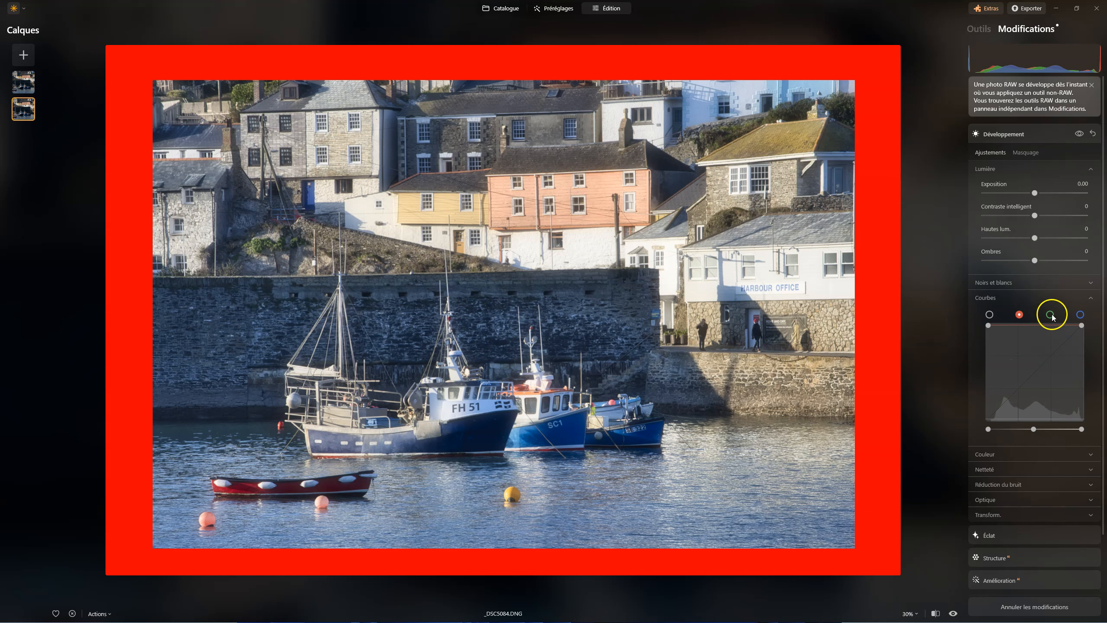
click(1077, 314)
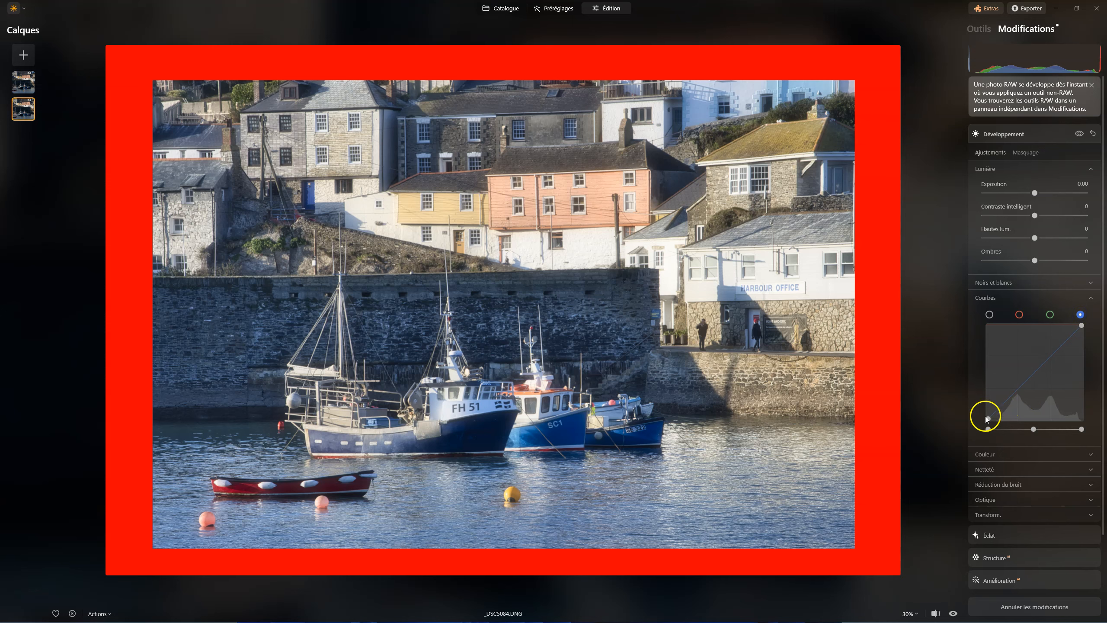
drag(987, 419, 974, 444)
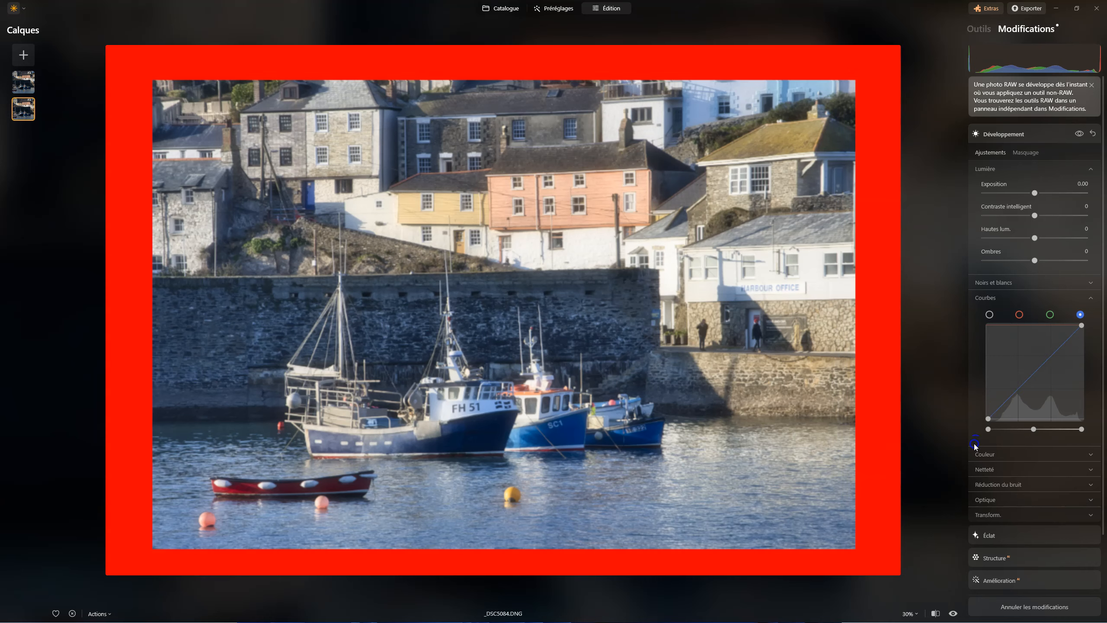
- Restore the red and blue curves and turn the base layer white by raising the overall curve's black point
click(1020, 315)
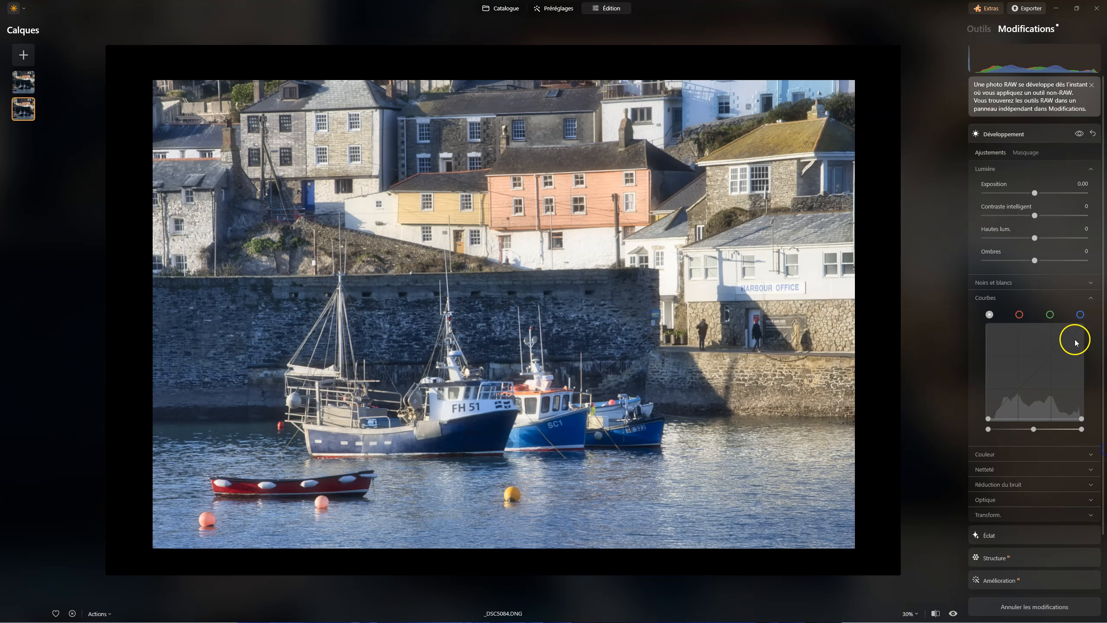
click(1080, 314)
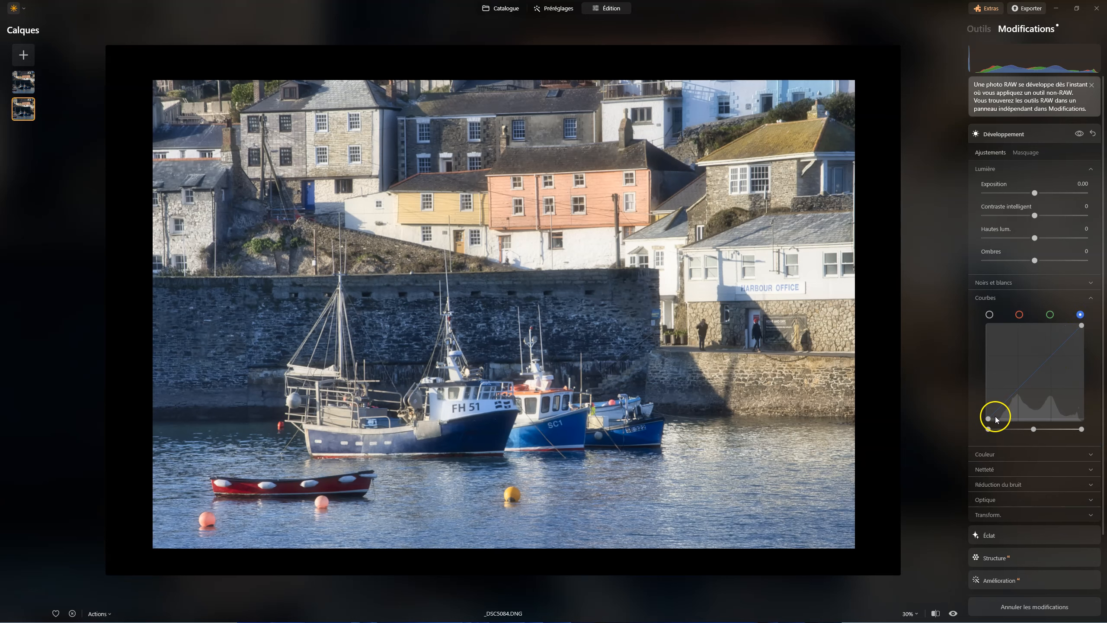
drag(988, 421, 982, 454)
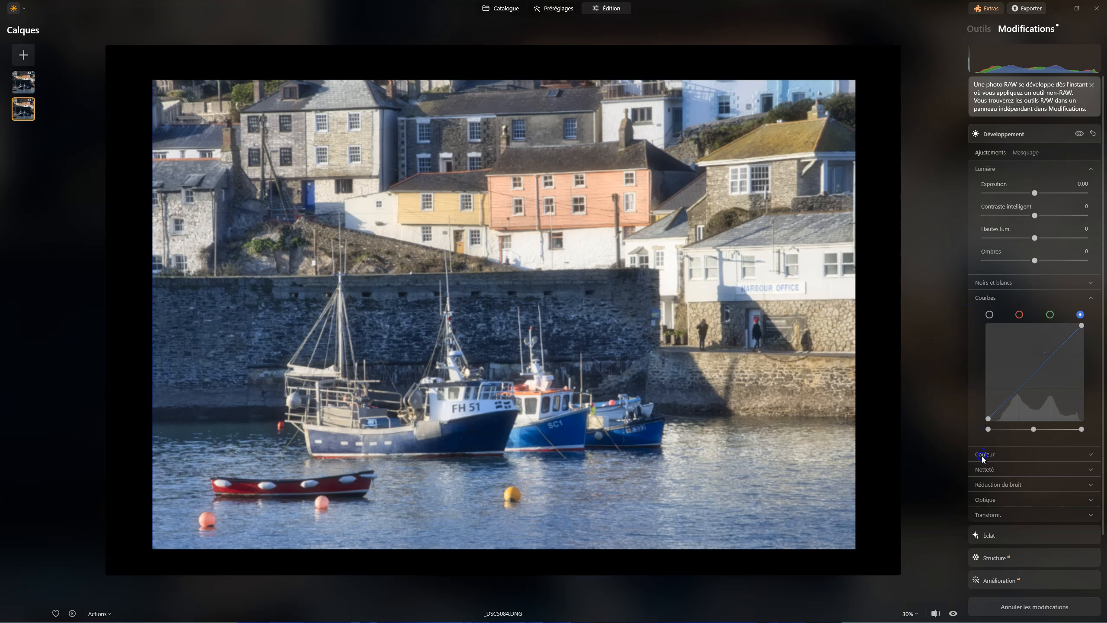
click(990, 314)
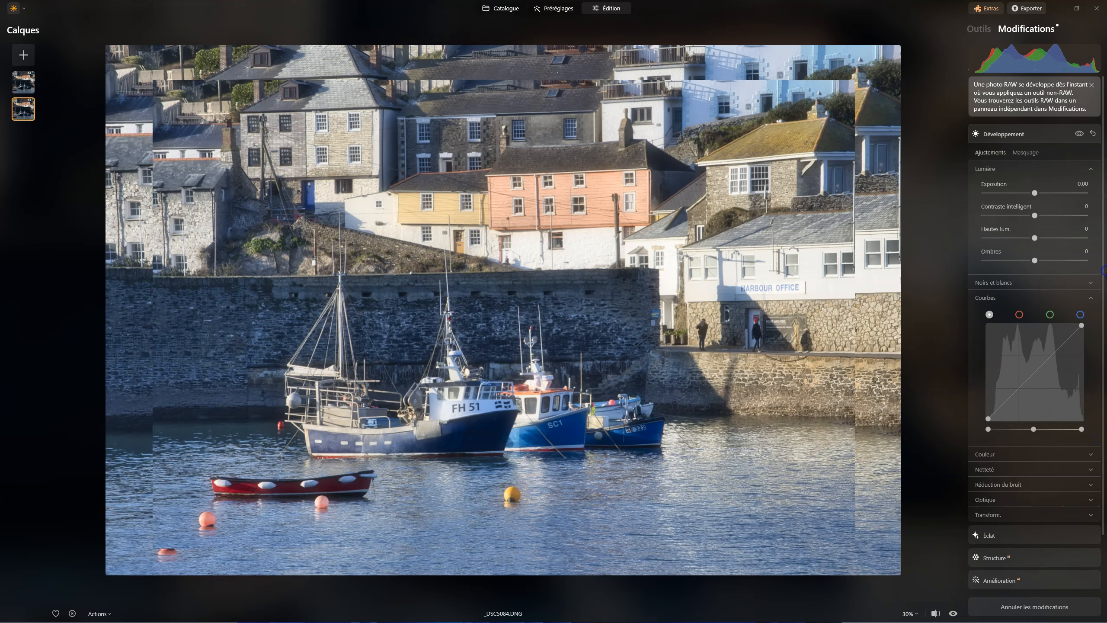
drag(987, 421, 988, 326)
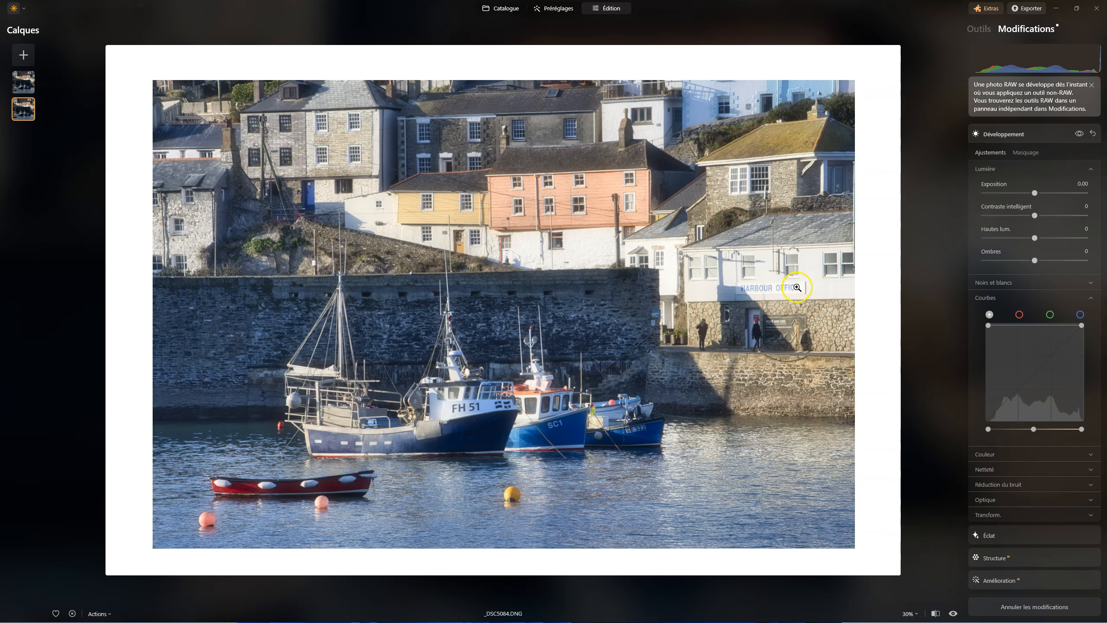
- Reset the duplicate layer's properties so the photo fills the whole canvas
click(24, 82)
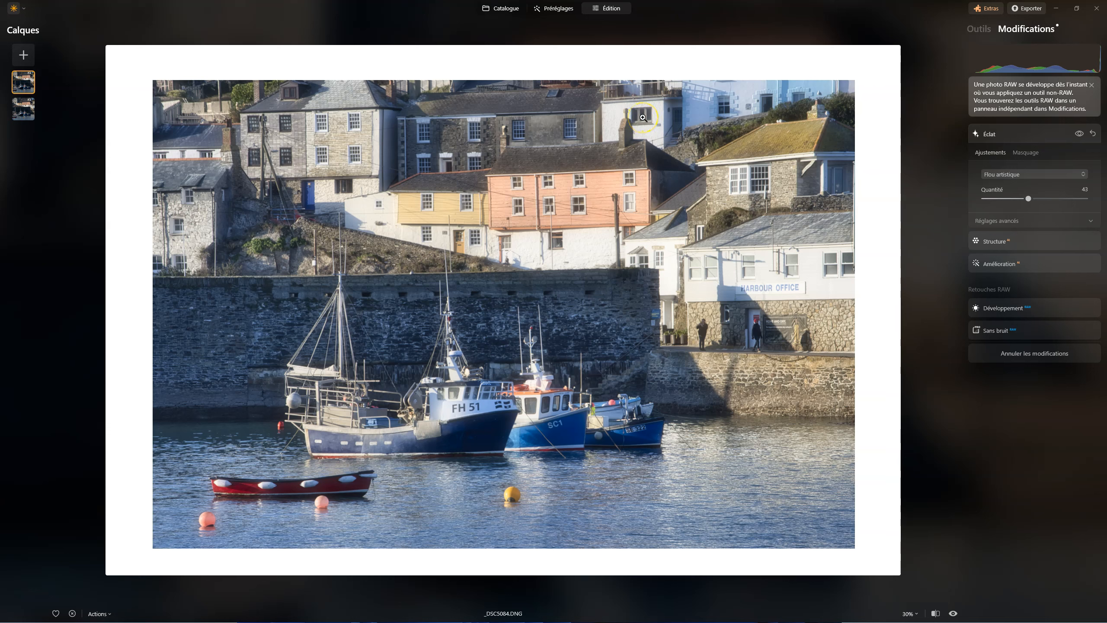
click(979, 29)
click(1011, 84)
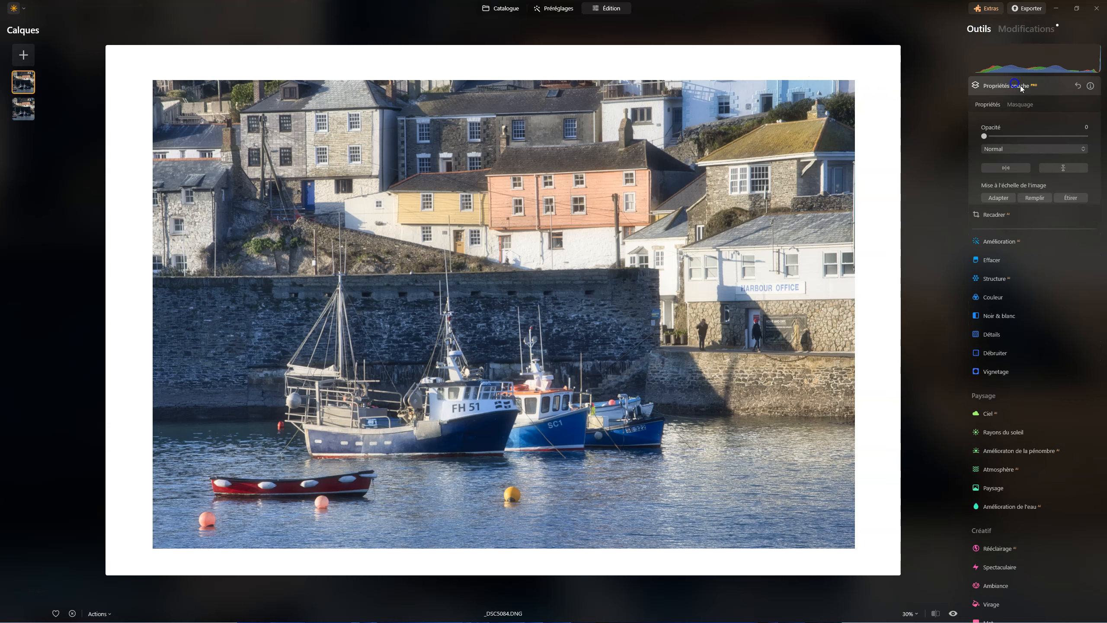
click(1079, 87)
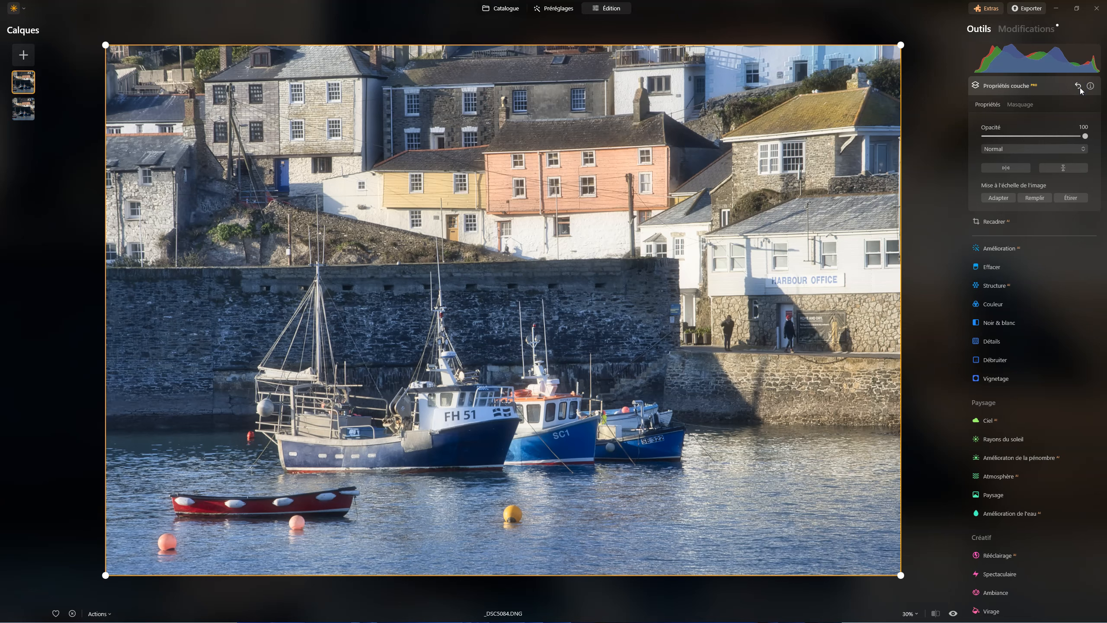
- Mask the duplicate layer with a large radial gradient and position it around the middle of the photo
click(1020, 104)
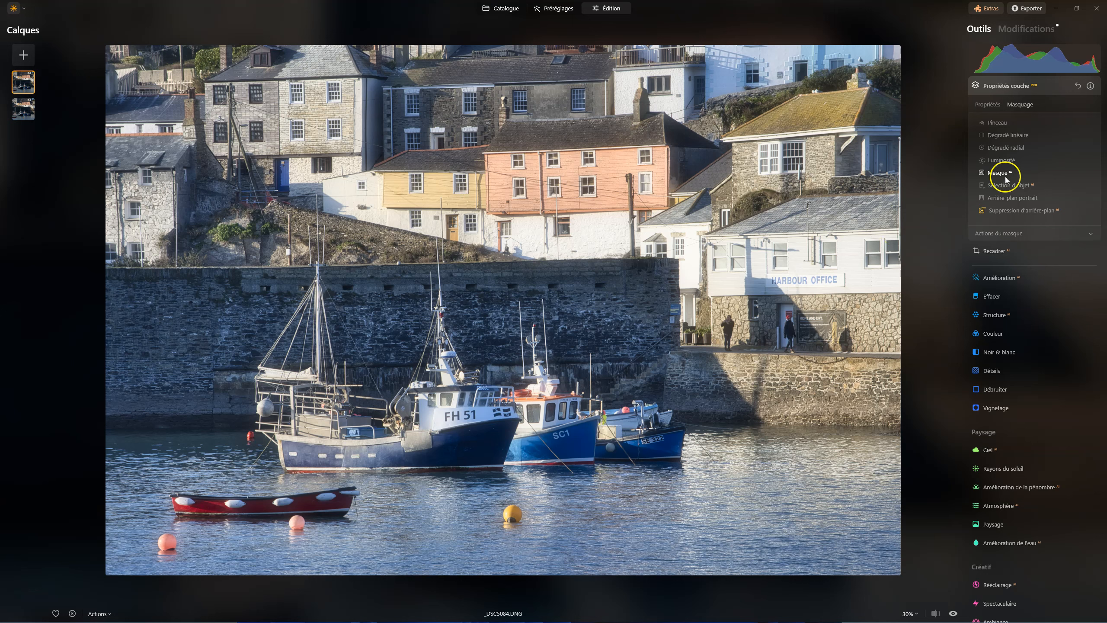
click(1003, 148)
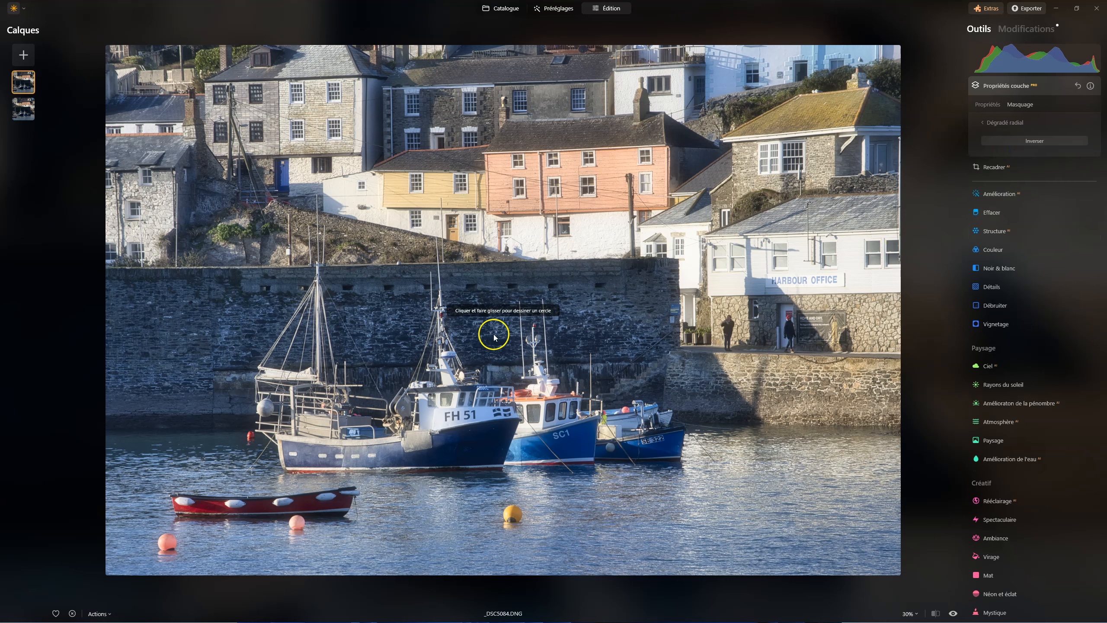
mouse_move(477, 264)
mouse_down()
mouse_move(571, 329)
mouse_move(571, 299)
mouse_move(556, 291)
mouse_up()
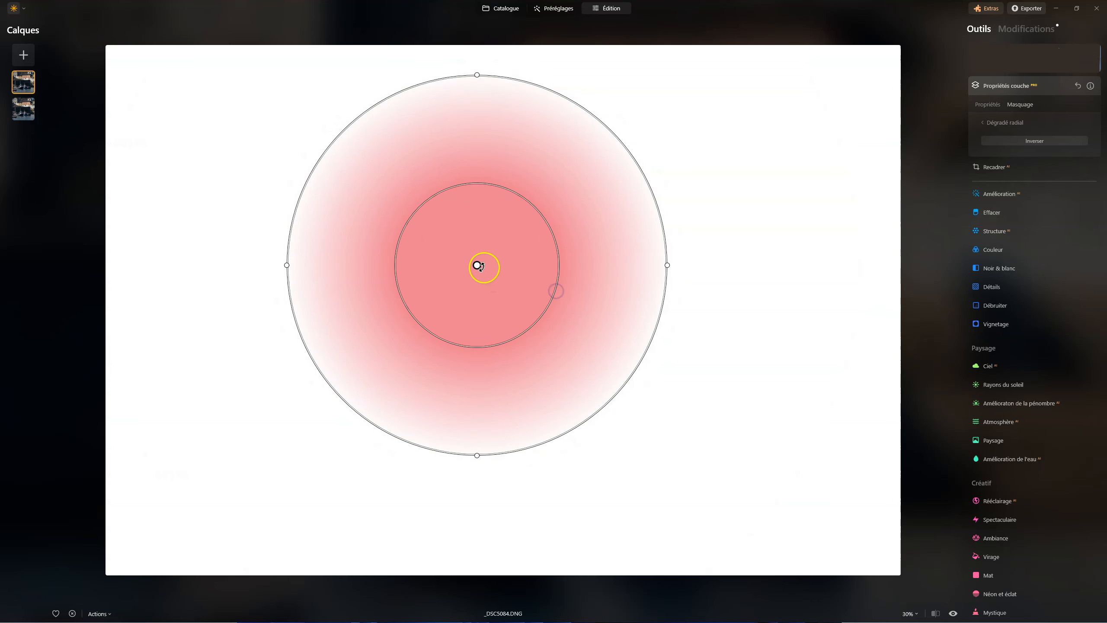
drag(477, 265, 486, 297)
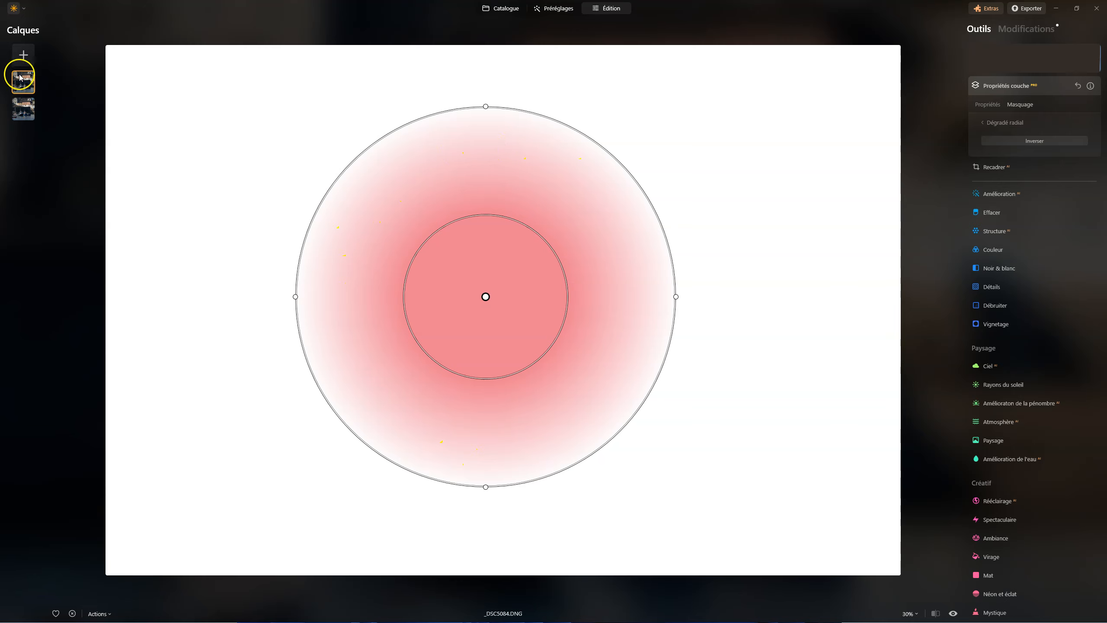
- Try inverting the radial mask and back, and enlarge and stretch its gradient into a wide ellipse centred on the photo
click(1030, 142)
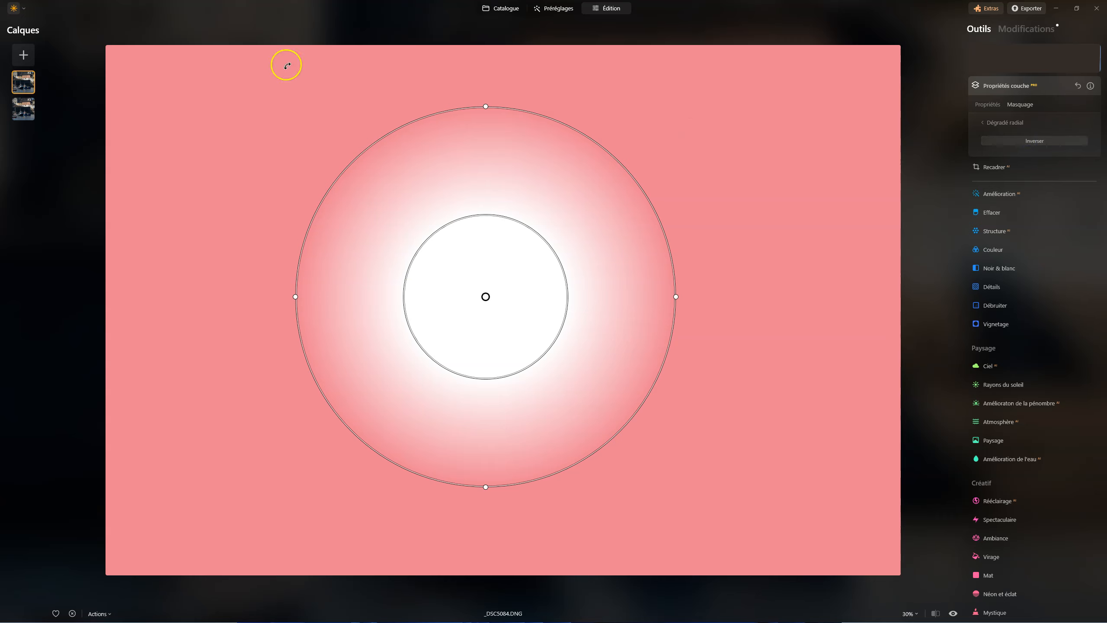
click(1043, 142)
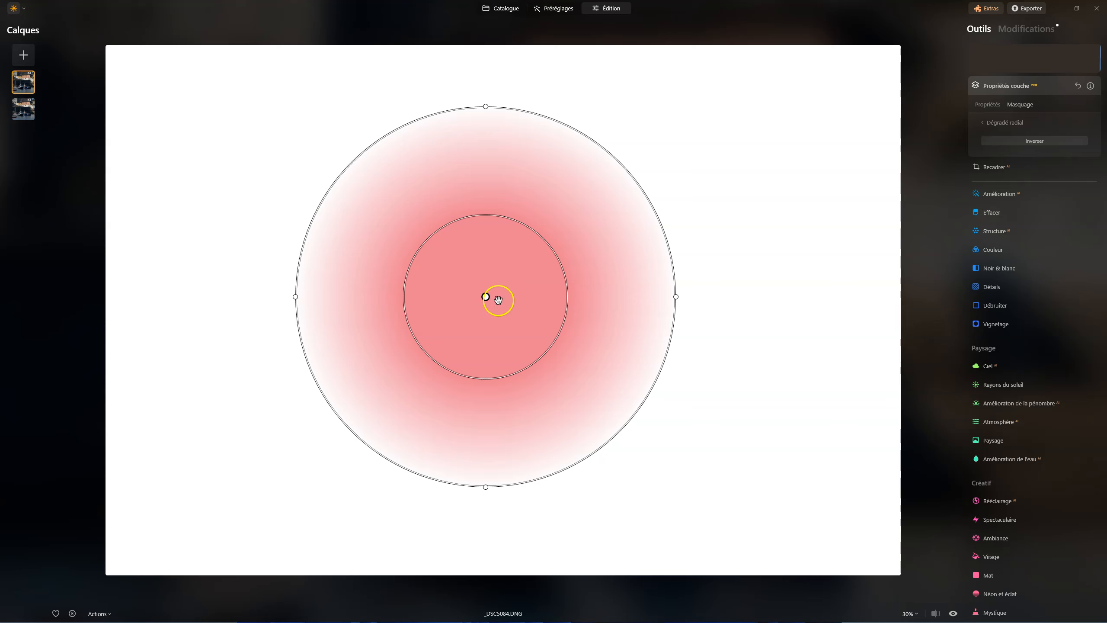
drag(486, 297, 503, 303)
drag(559, 244, 605, 267)
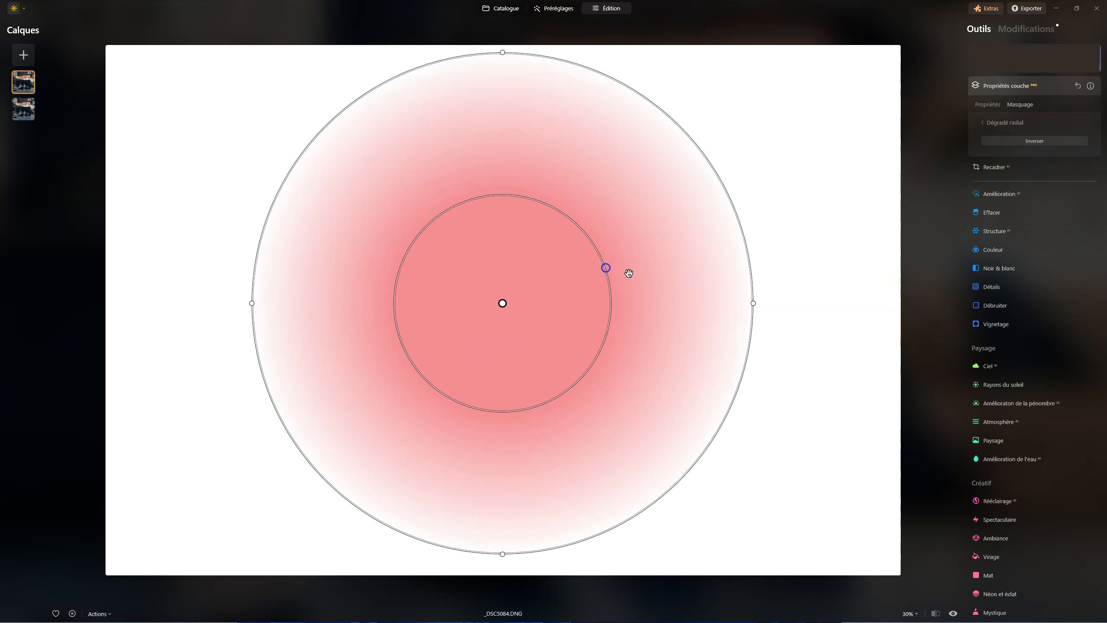
drag(753, 304, 875, 318)
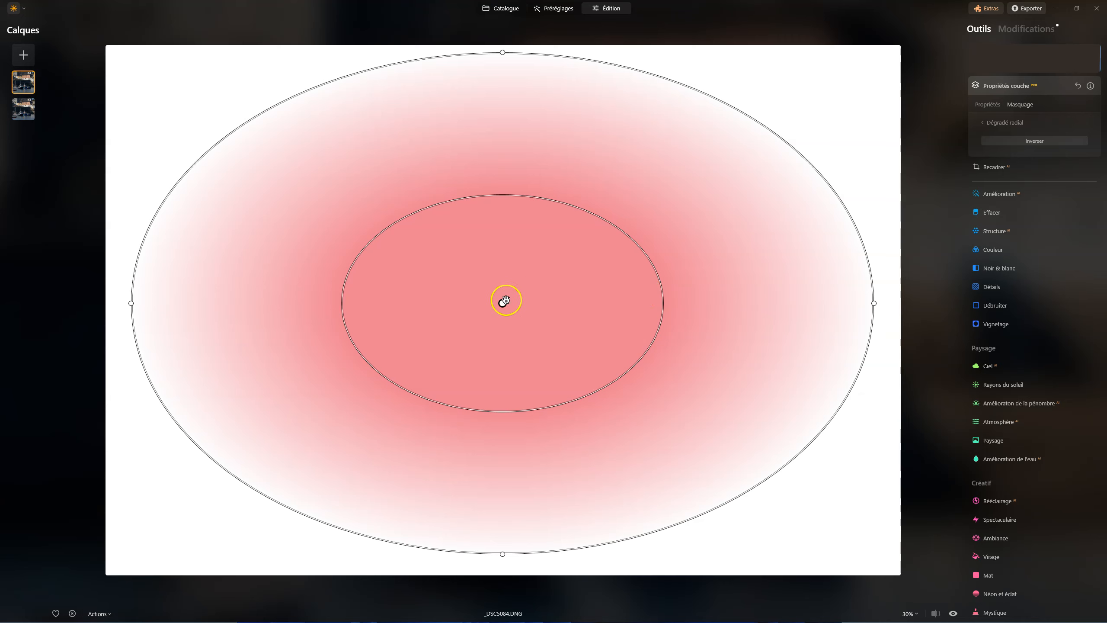
drag(502, 303, 506, 309)
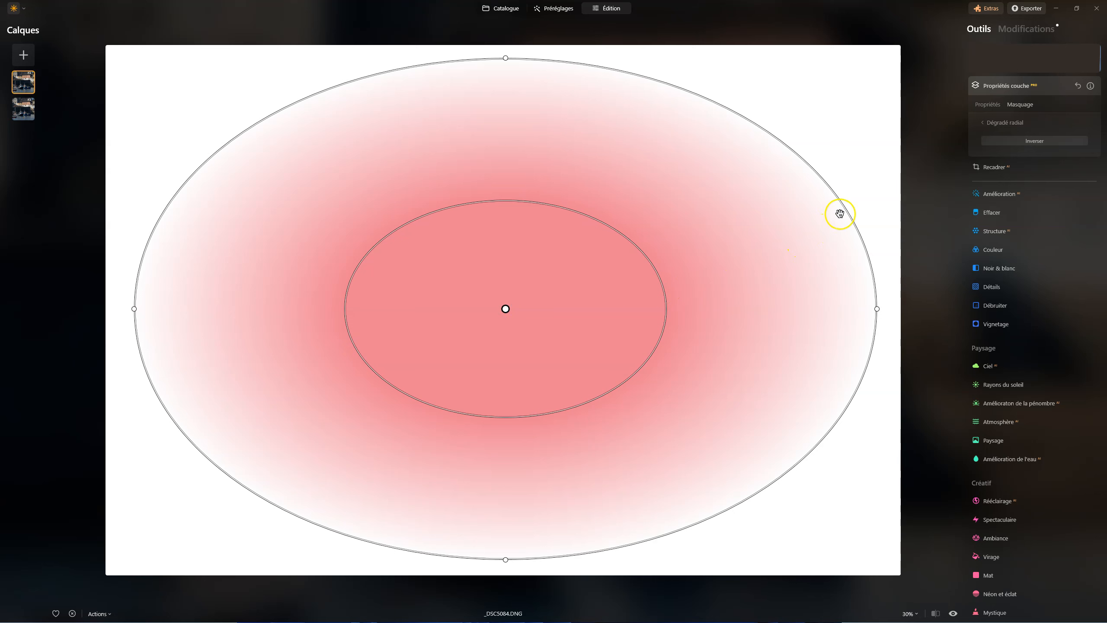
click(1001, 124)
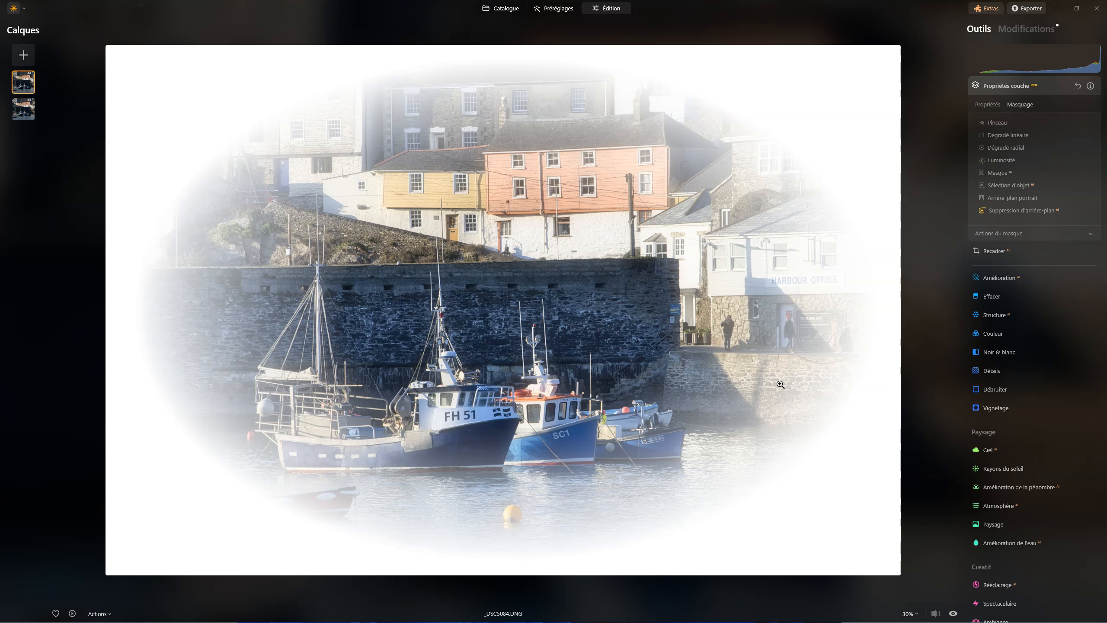
- Try a black vignette by lowering both end points of the base layer's overall curve, and return the vignette to white by raising them
click(23, 109)
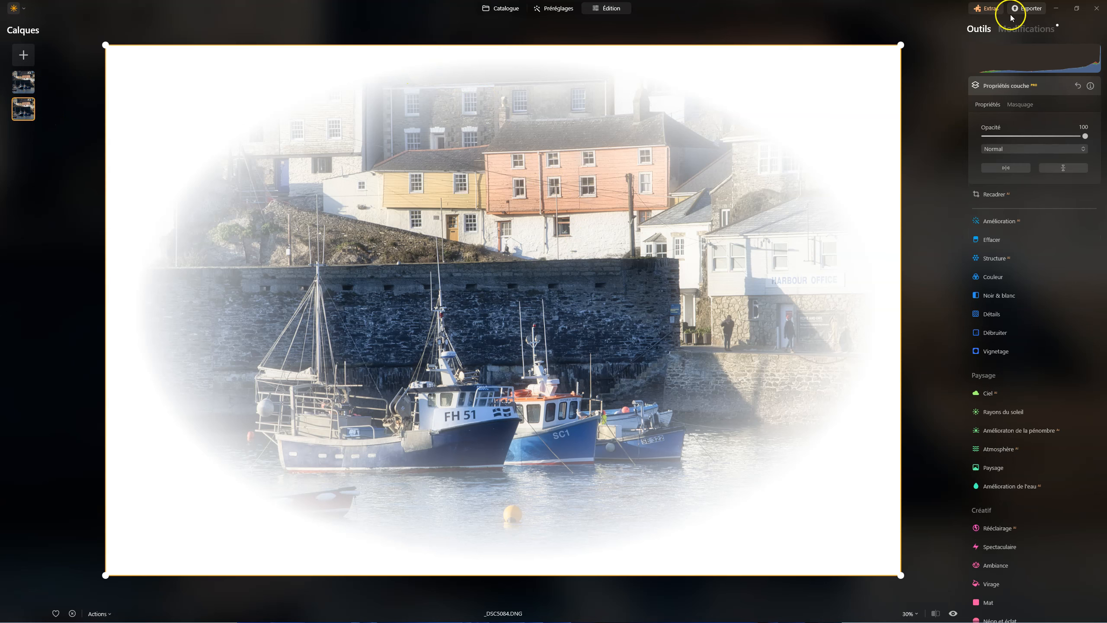
click(1027, 28)
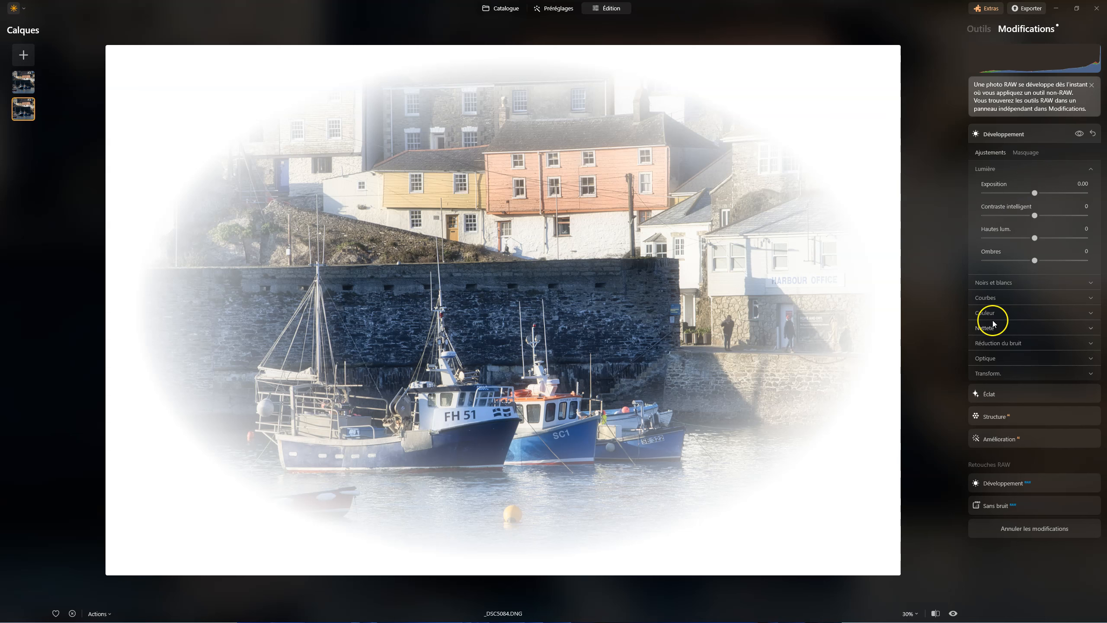
click(988, 298)
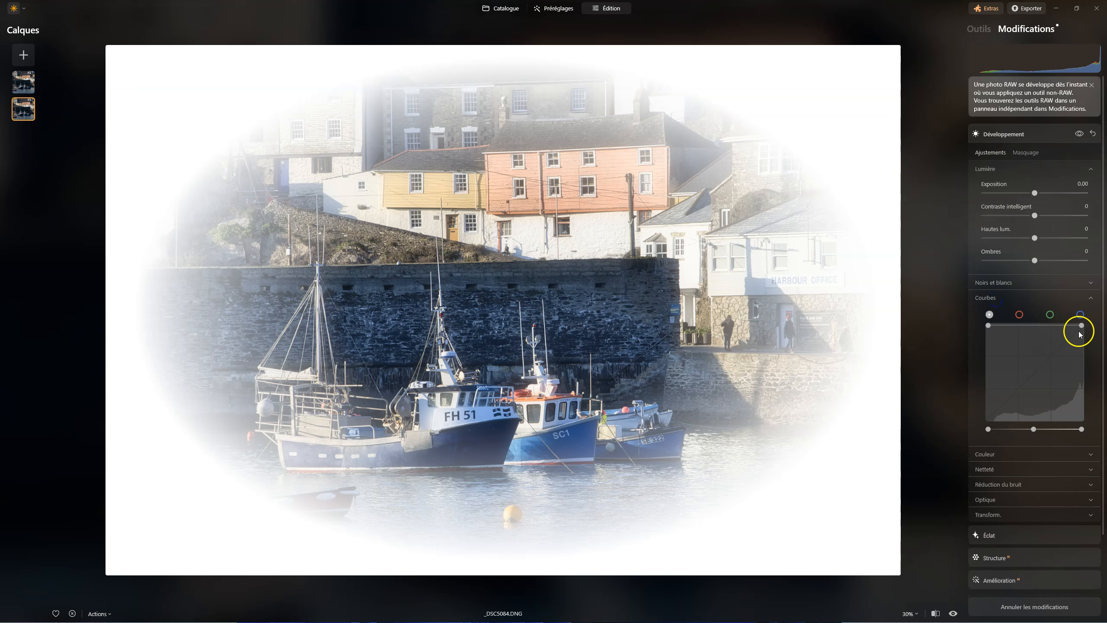
drag(988, 326, 974, 417)
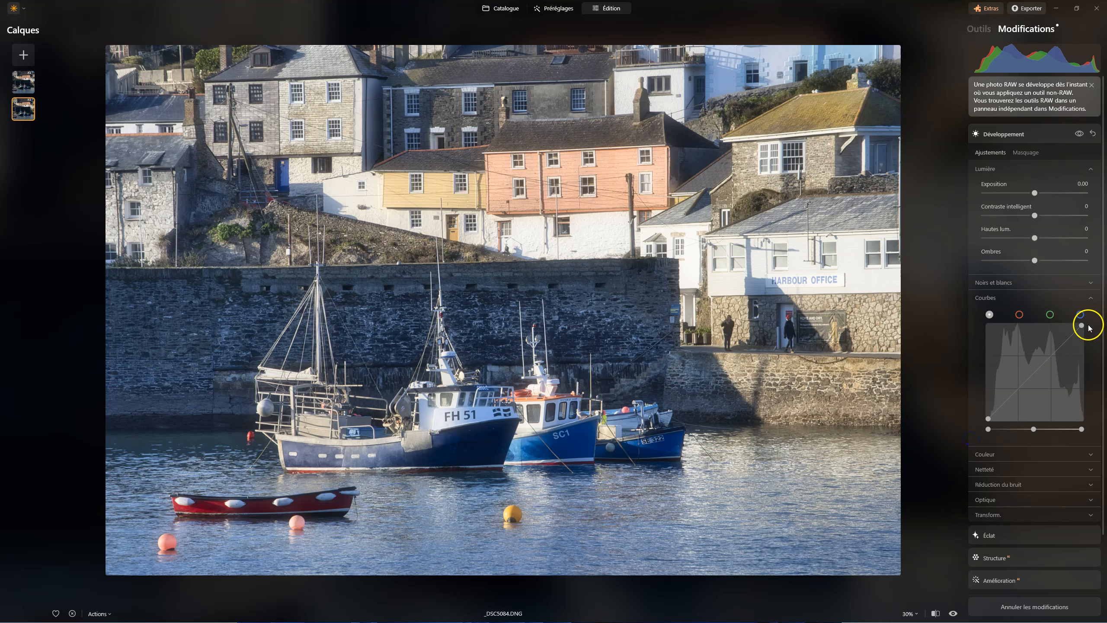
drag(1080, 325, 1093, 458)
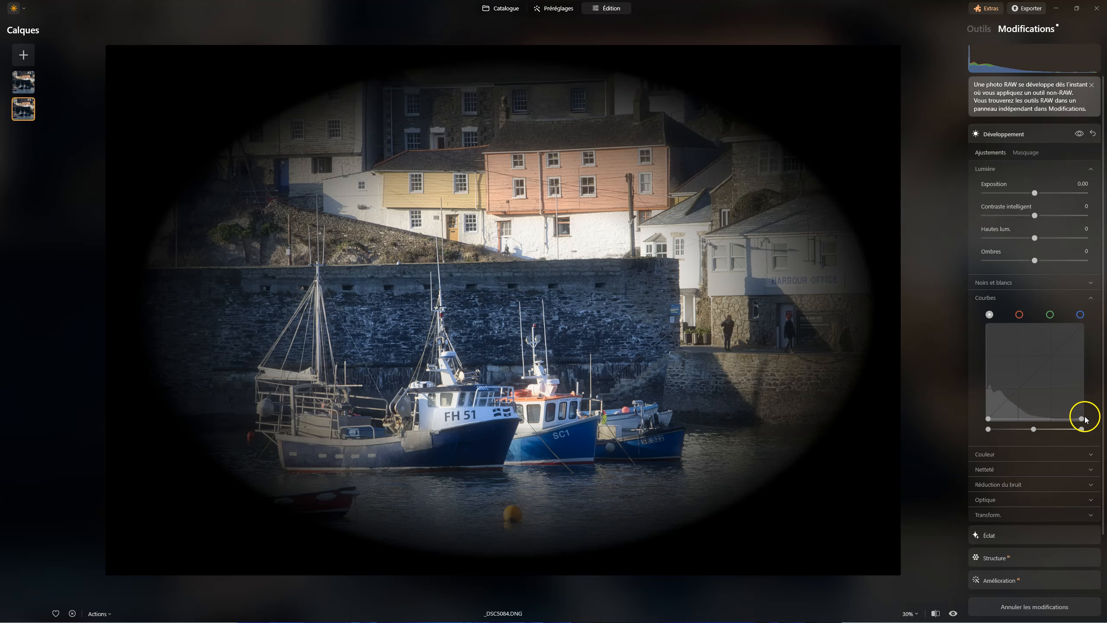
drag(1082, 419, 1106, 320)
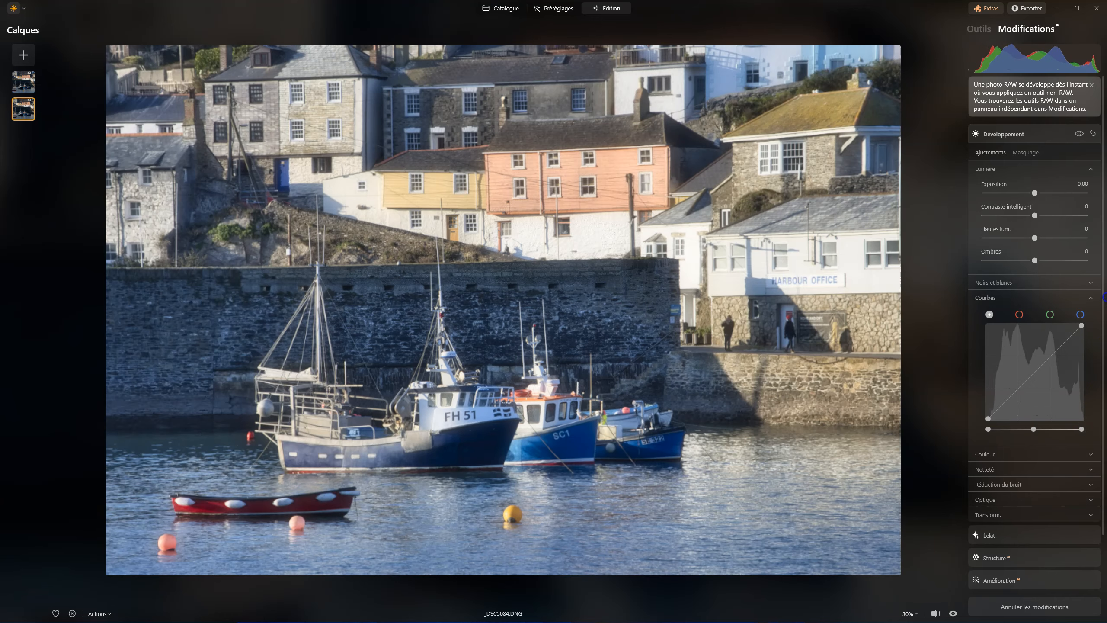
drag(989, 418, 949, 279)
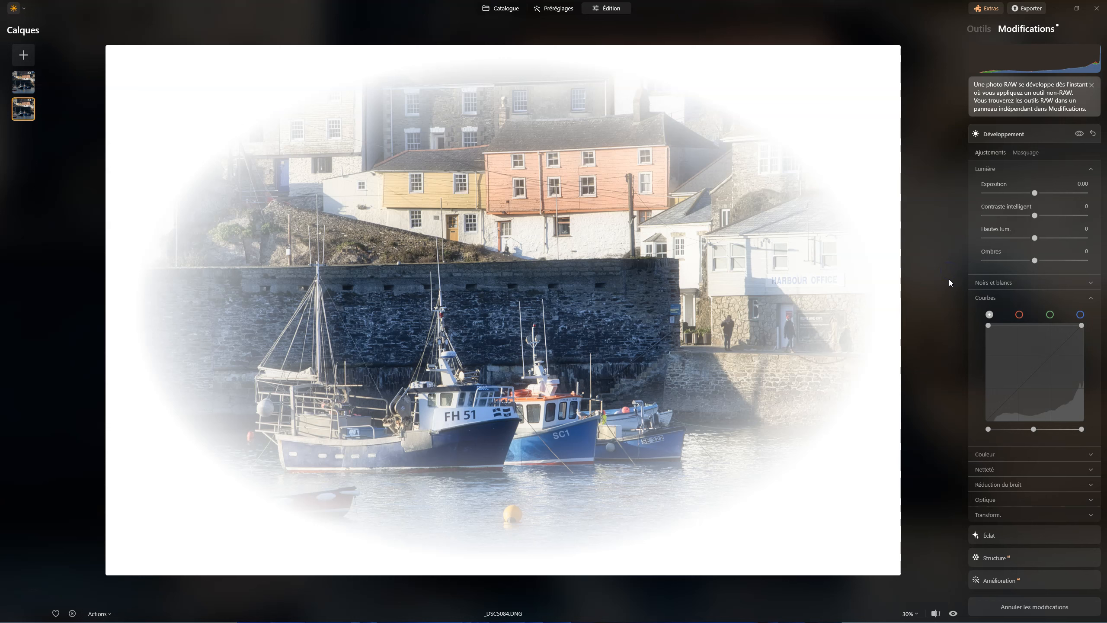